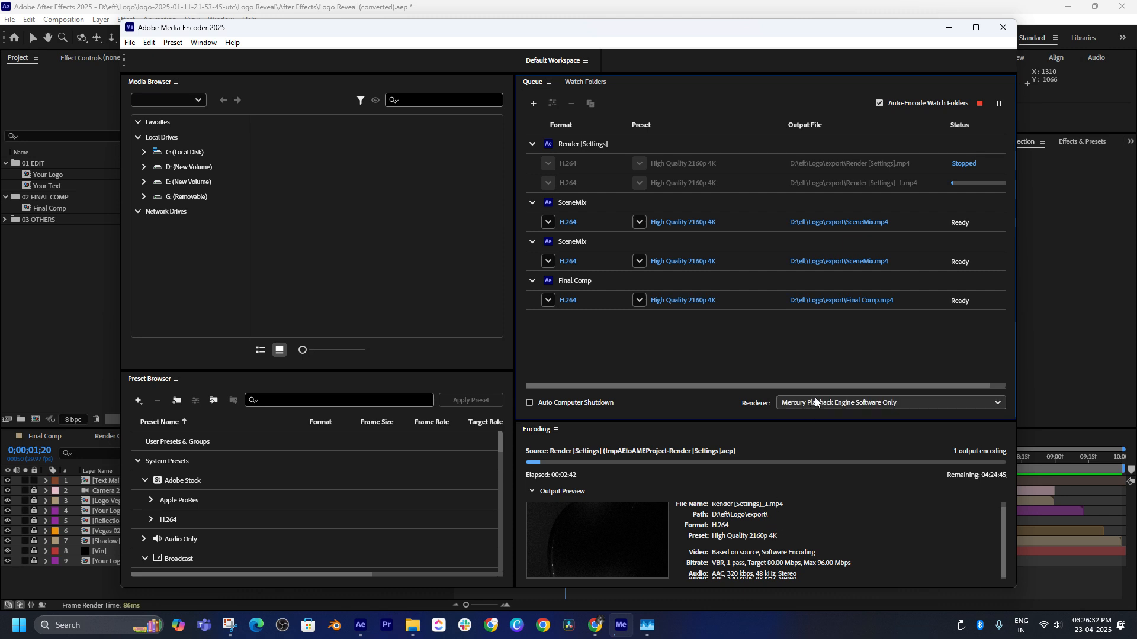
Check the CPU and GPU 0 performance graphs in Task Manager while the encode is running
click(818, 403)
click(649, 625)
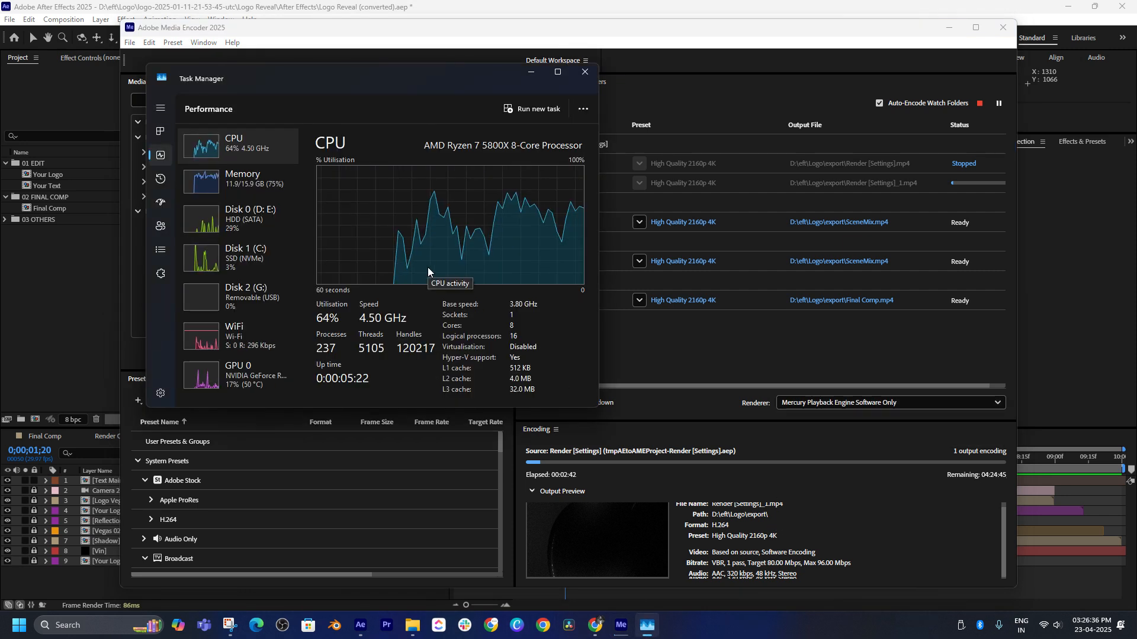
click(249, 376)
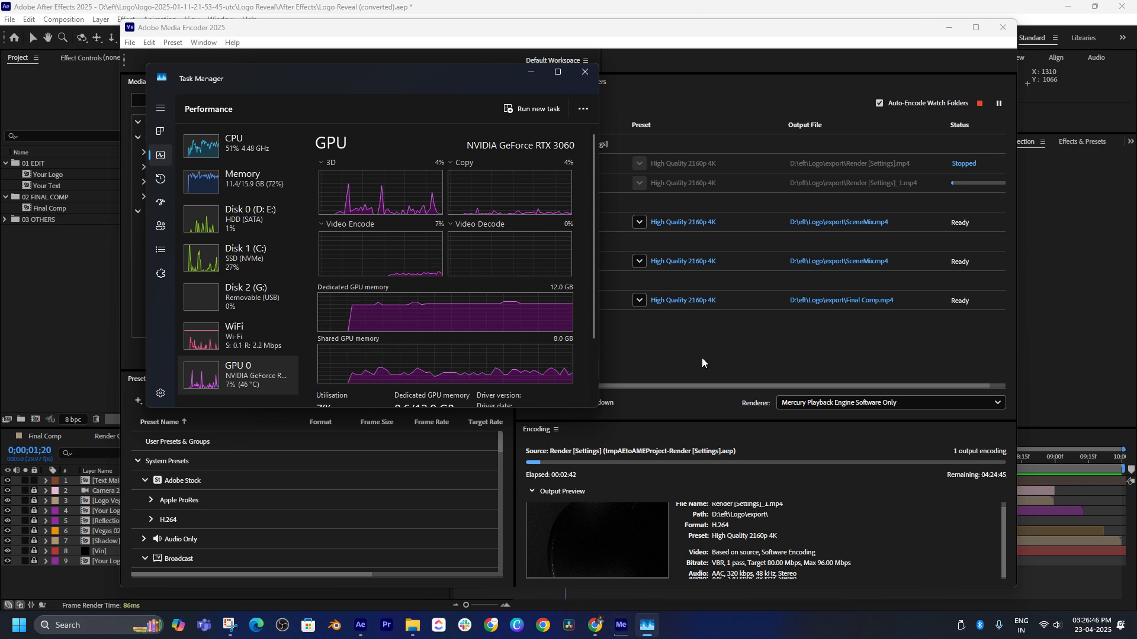
click(530, 72)
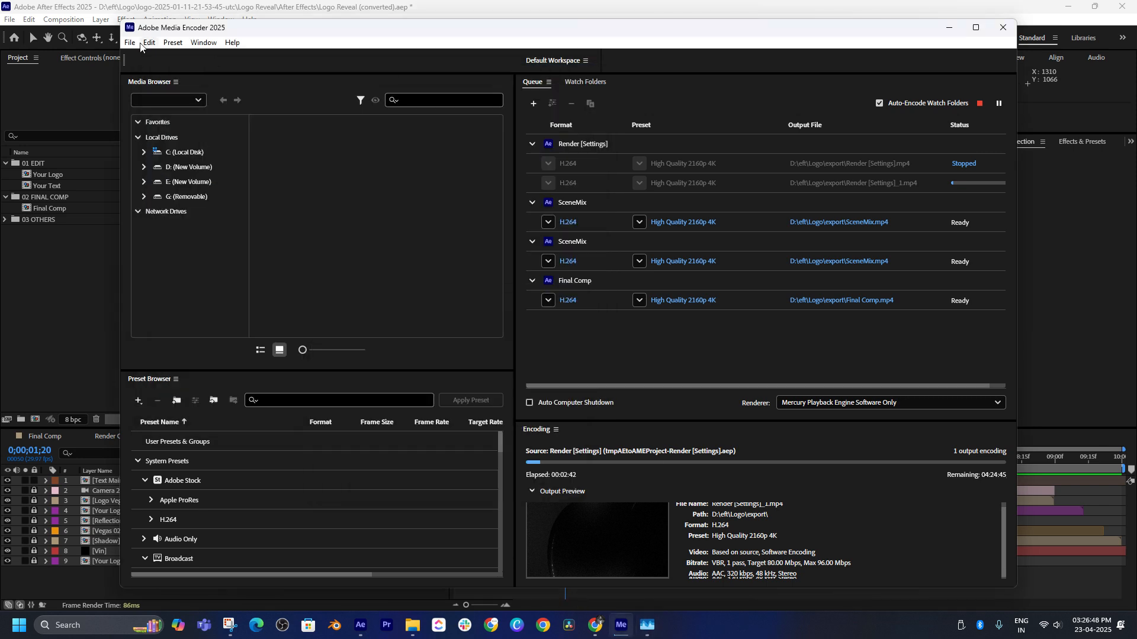
Open the Media Encoder preferences, set the color theme to Dark and view the available language options
click(129, 43)
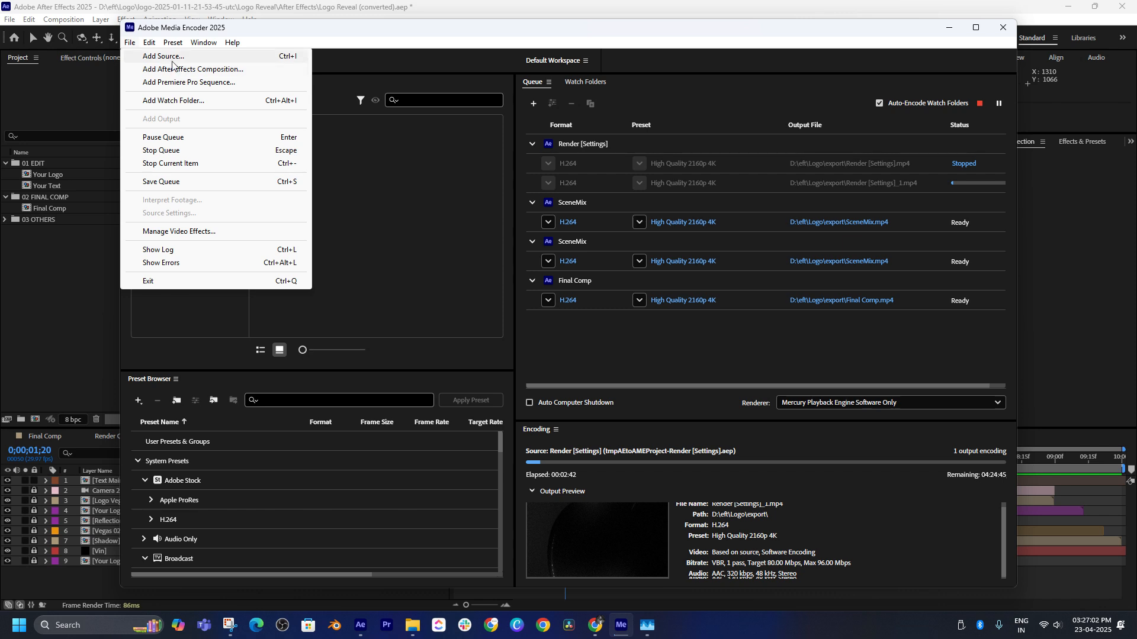
mouse_move(153, 48)
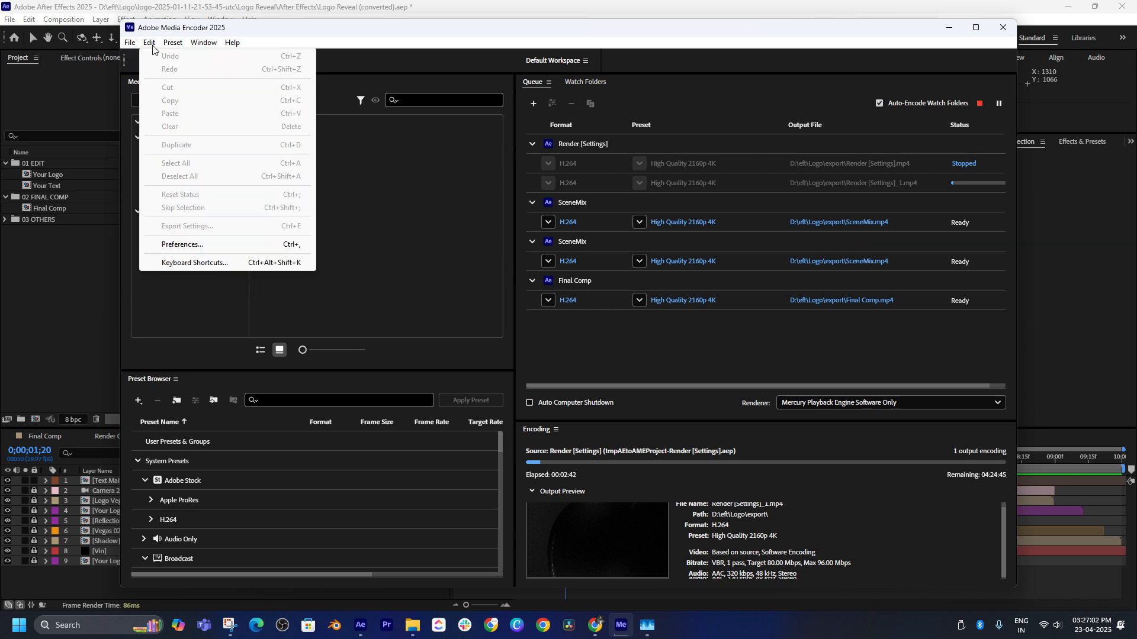
click(217, 244)
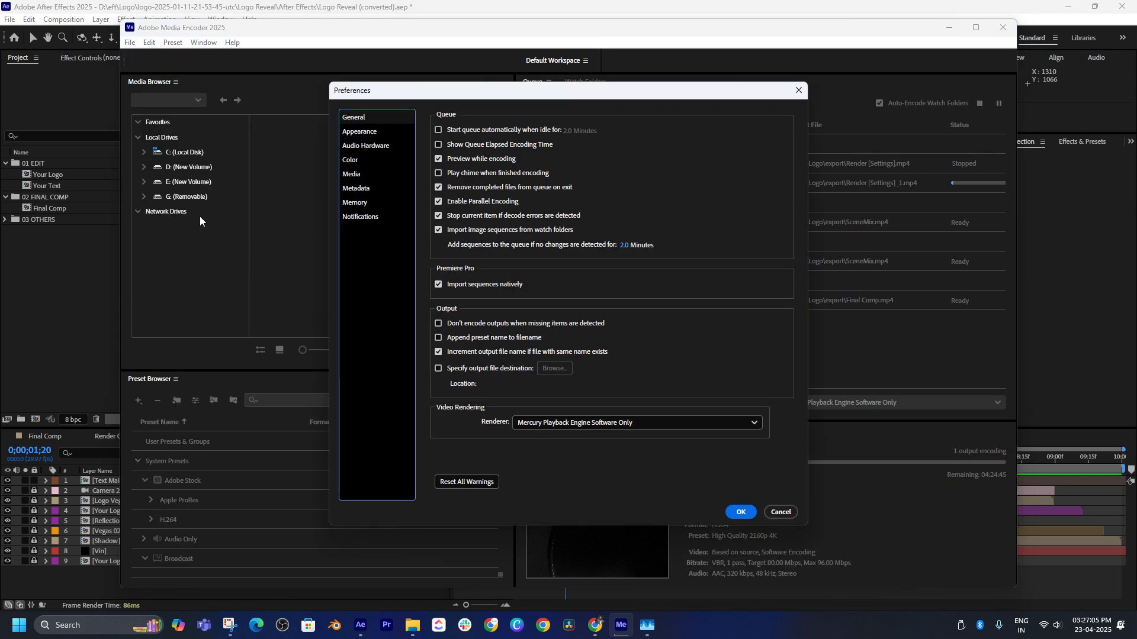
click(359, 132)
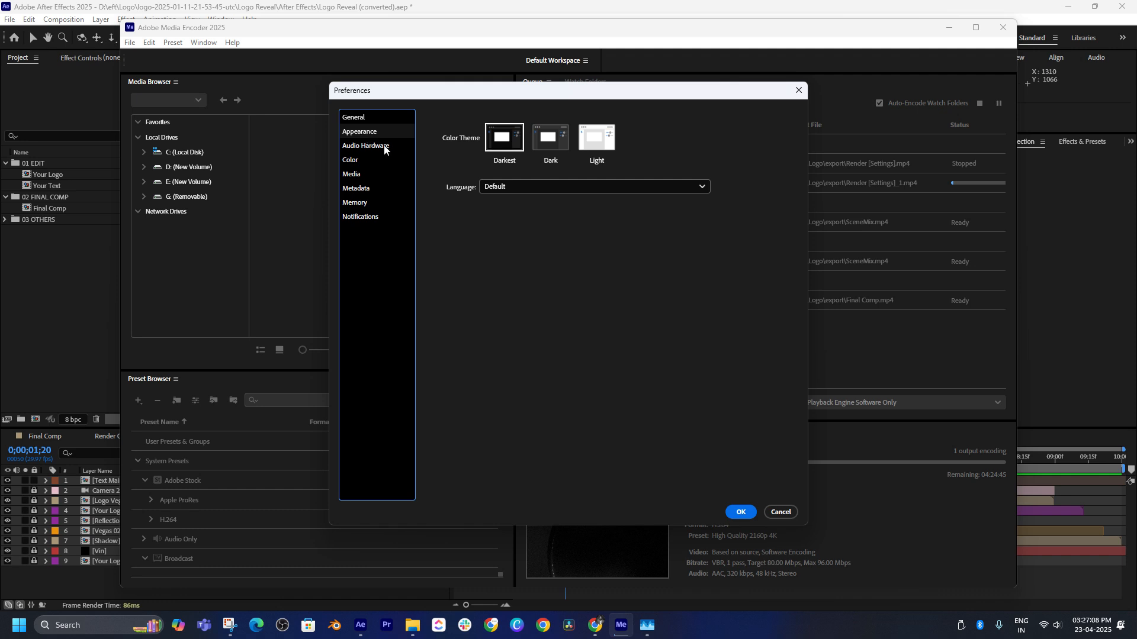
click(553, 141)
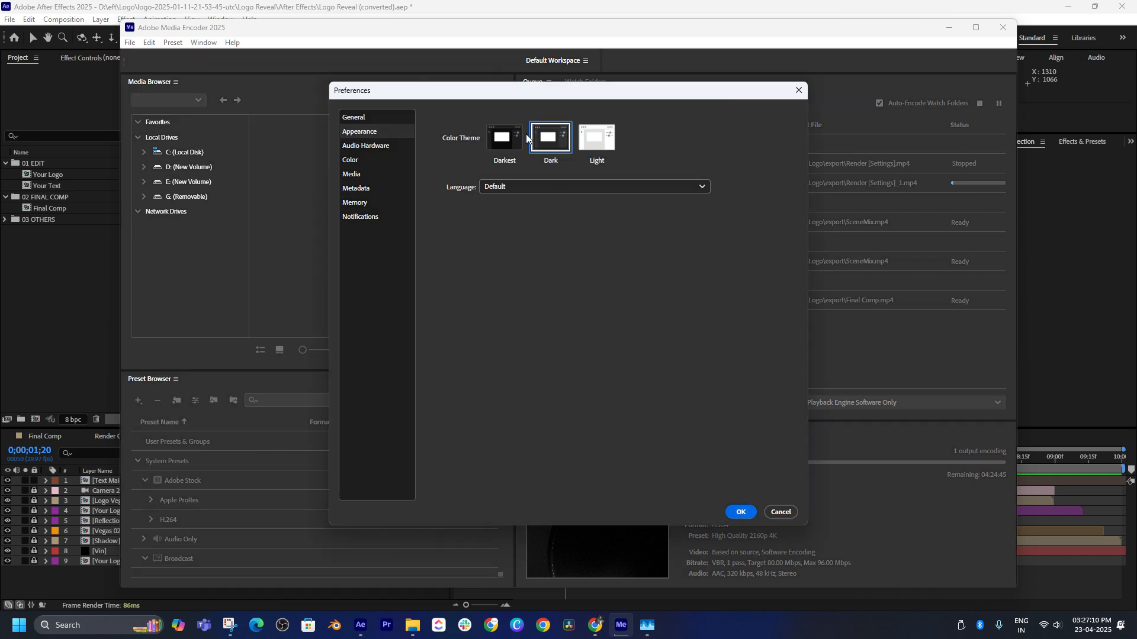
click(506, 139)
click(542, 140)
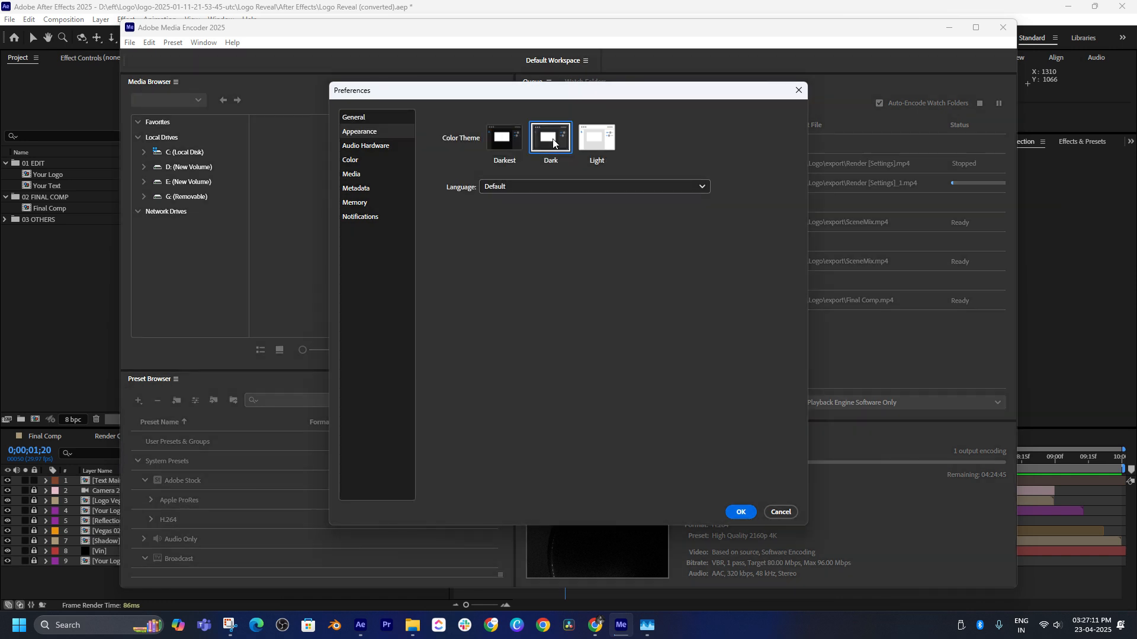
click(541, 185)
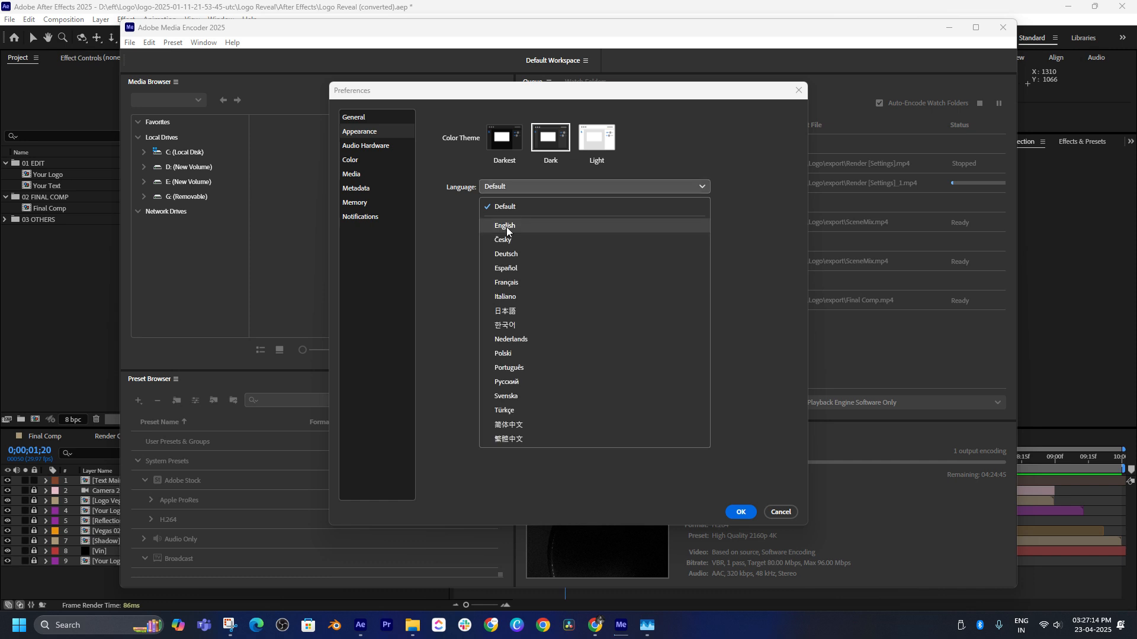
click(456, 219)
Set the video renderer to Mercury Playback Engine GPU Acceleration (CUDA) in the general preferences and reset all warnings
click(361, 145)
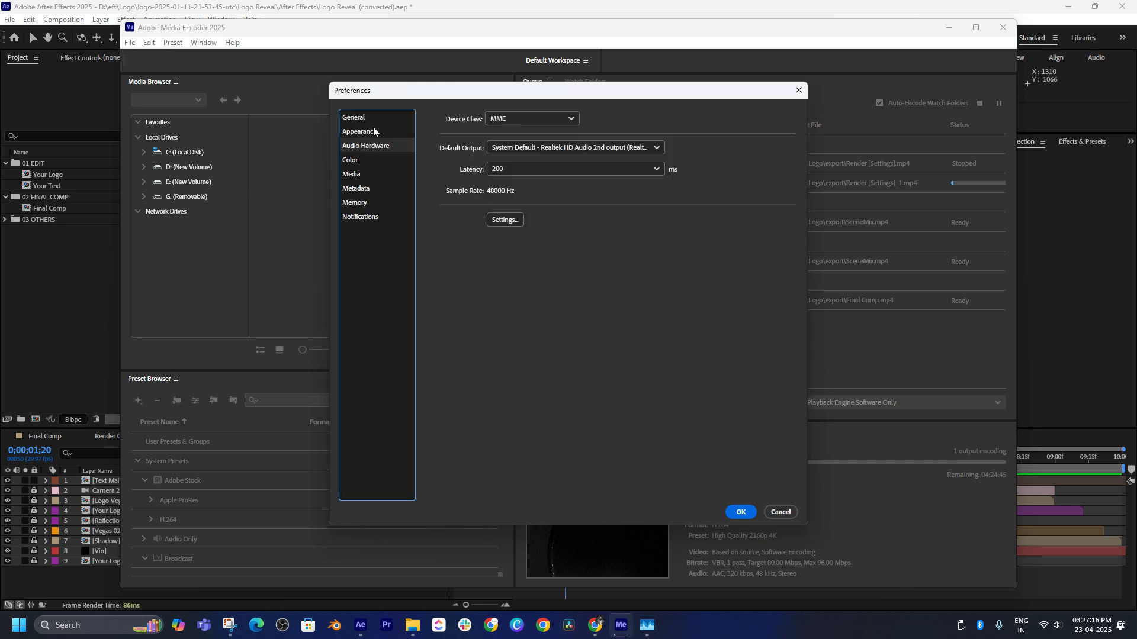
click(371, 120)
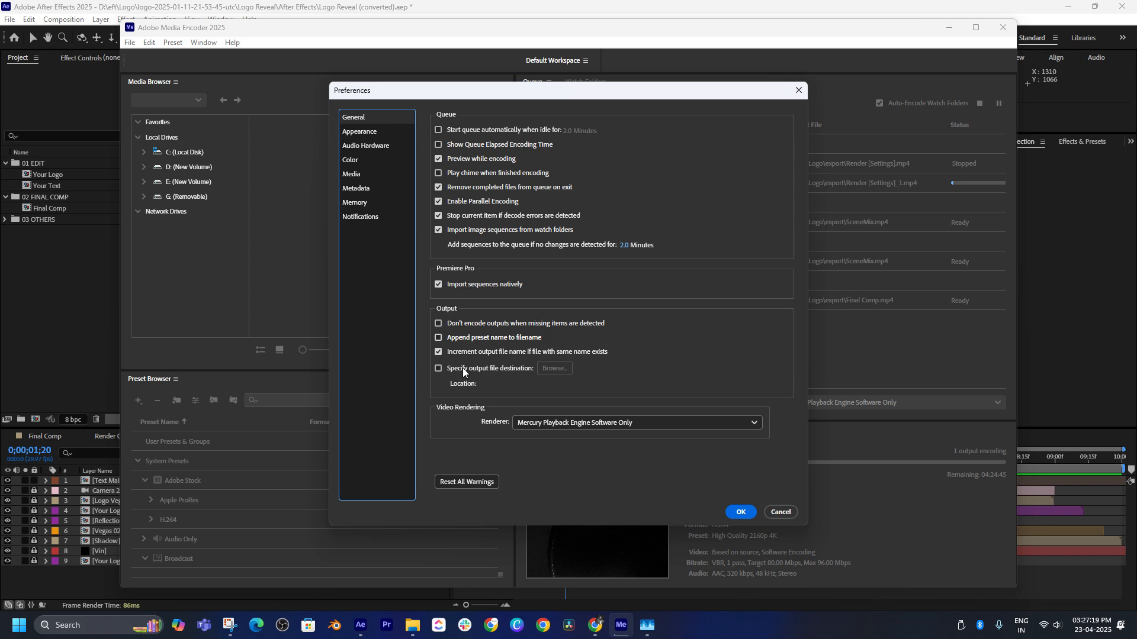
click(585, 421)
click(567, 439)
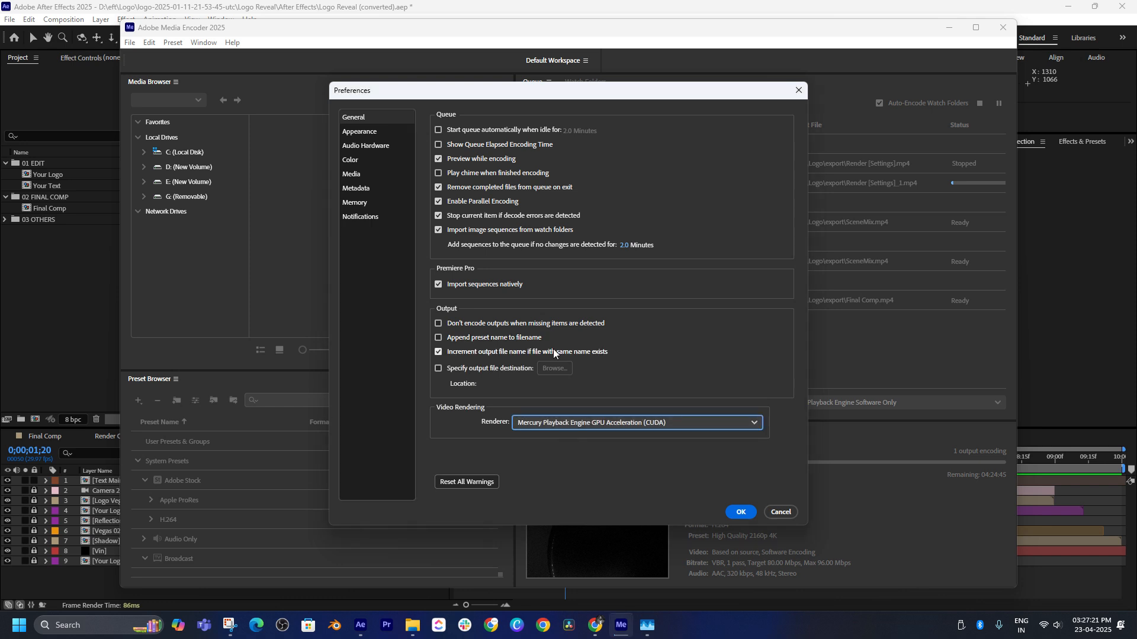
click(459, 484)
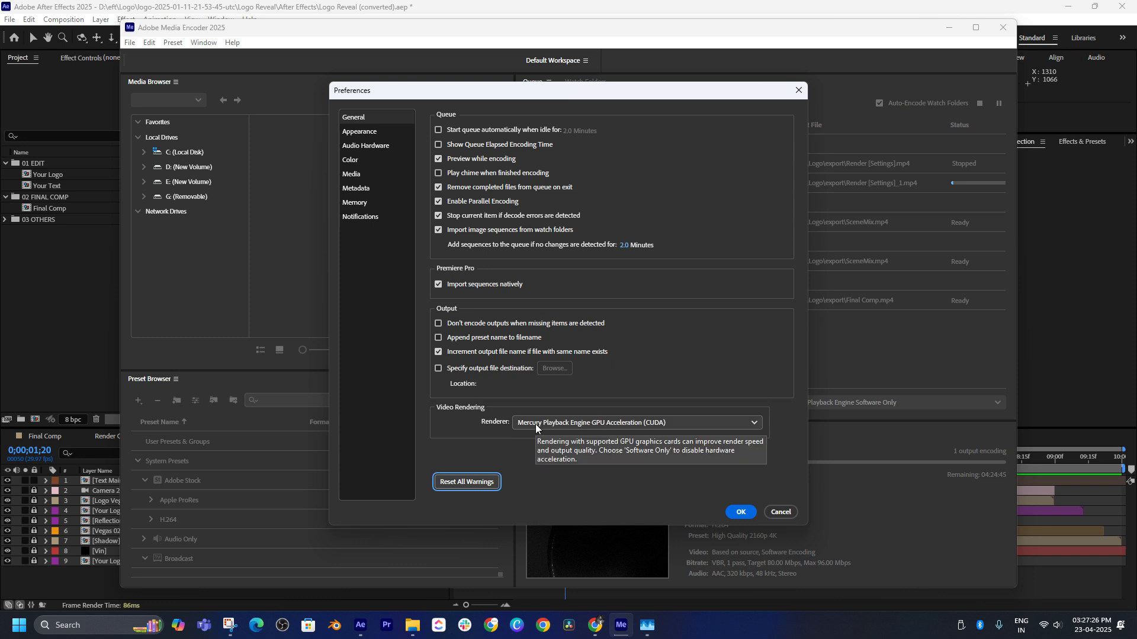
Review the metadata, media cache, color, audio hardware and notification preferences
click(370, 192)
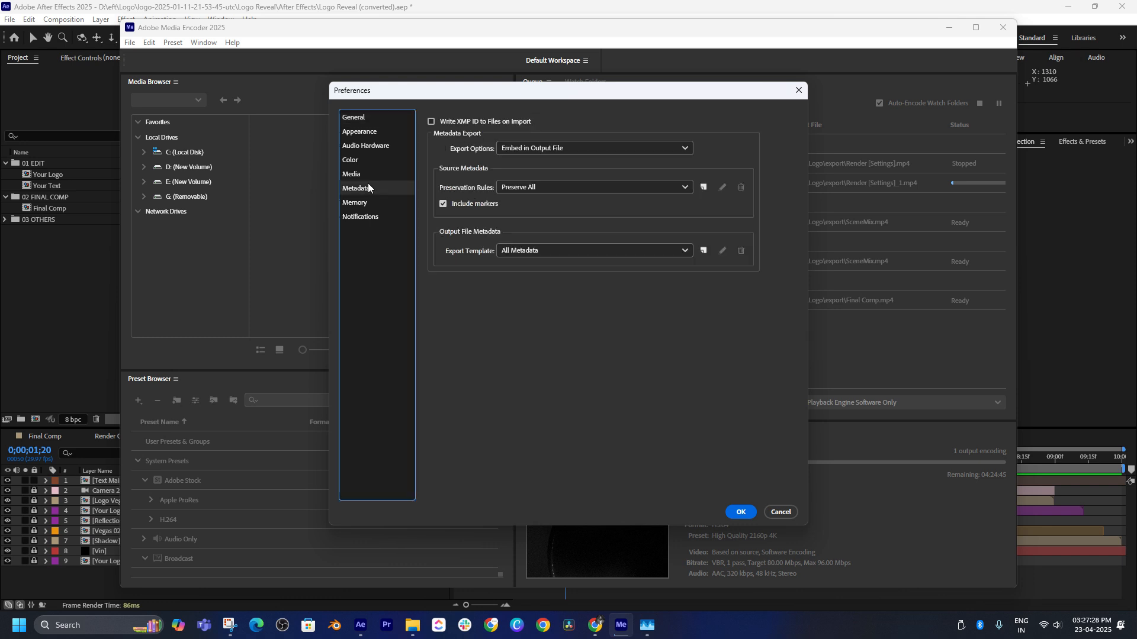
click(366, 175)
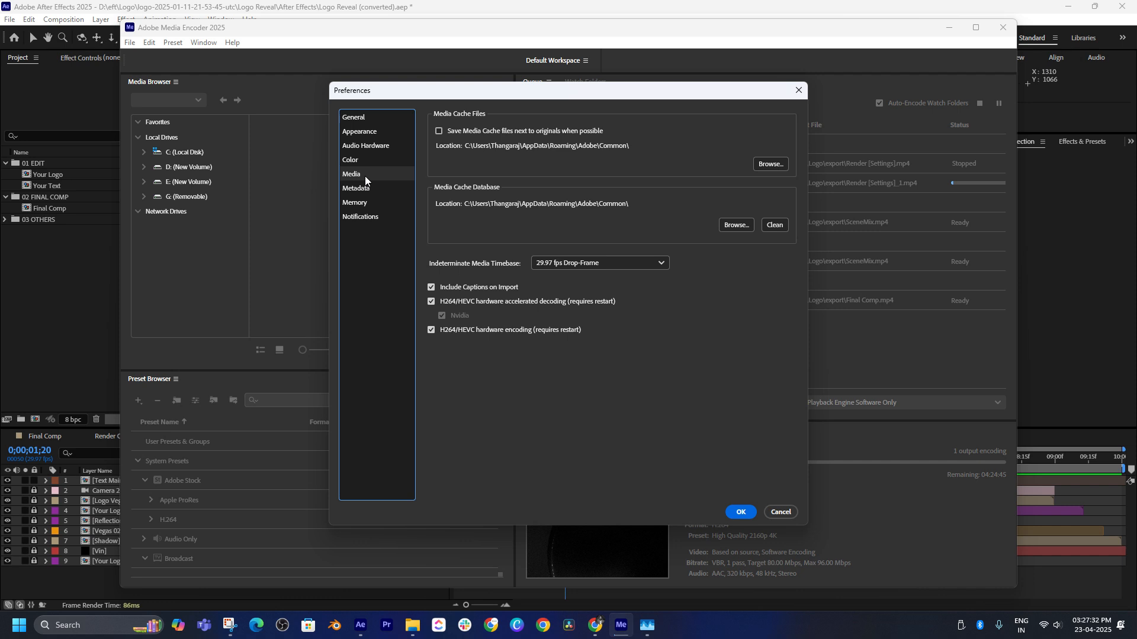
click(438, 131)
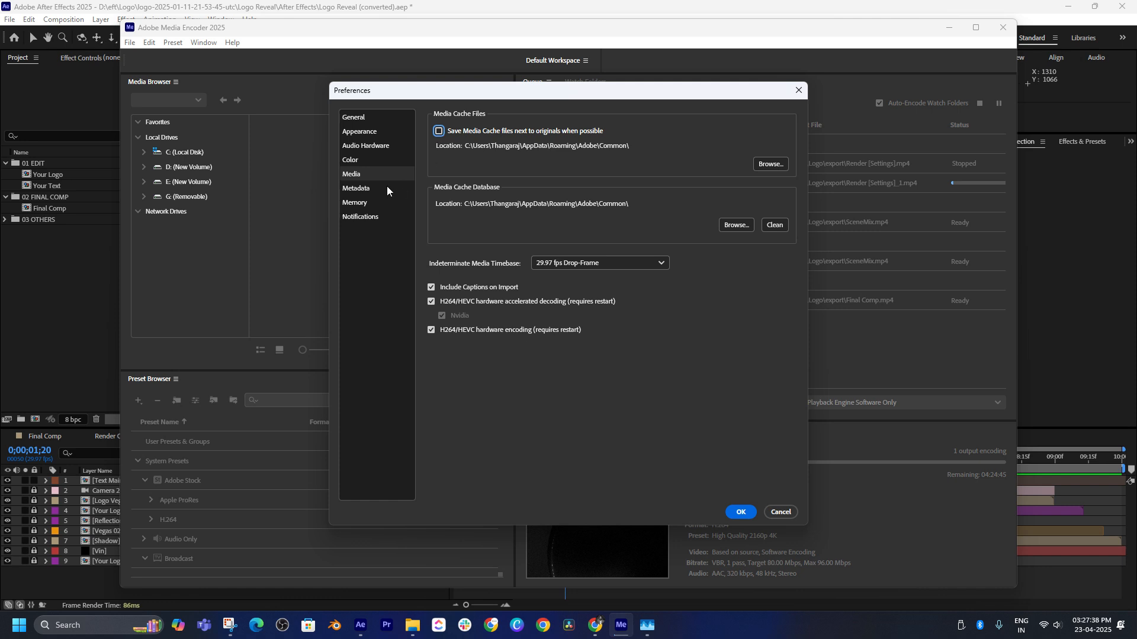
click(349, 161)
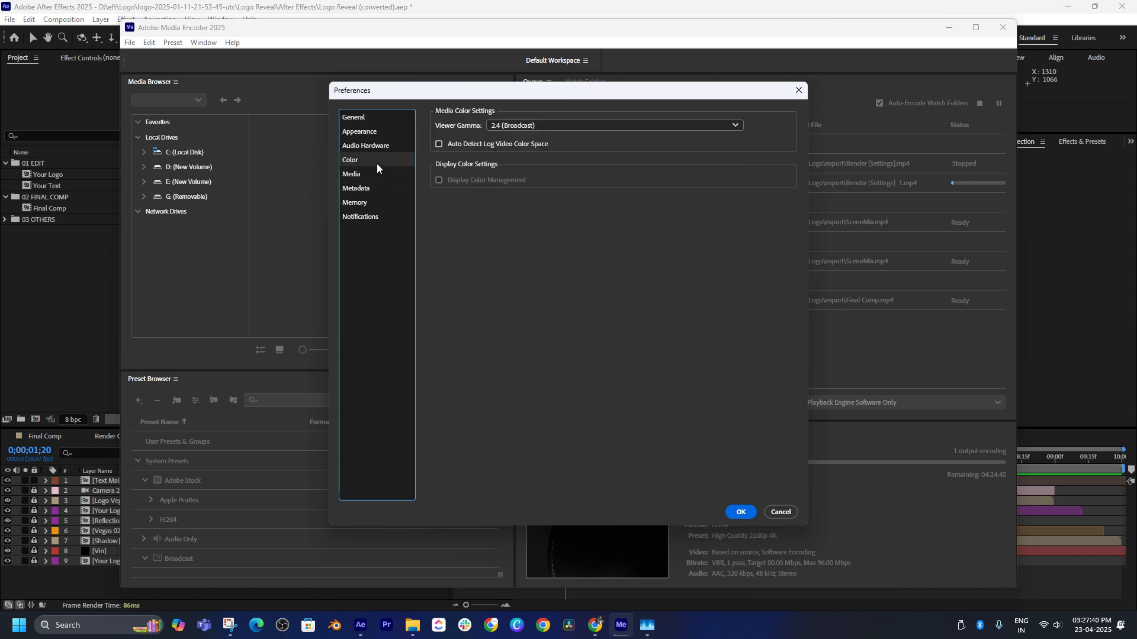
click(375, 148)
click(363, 211)
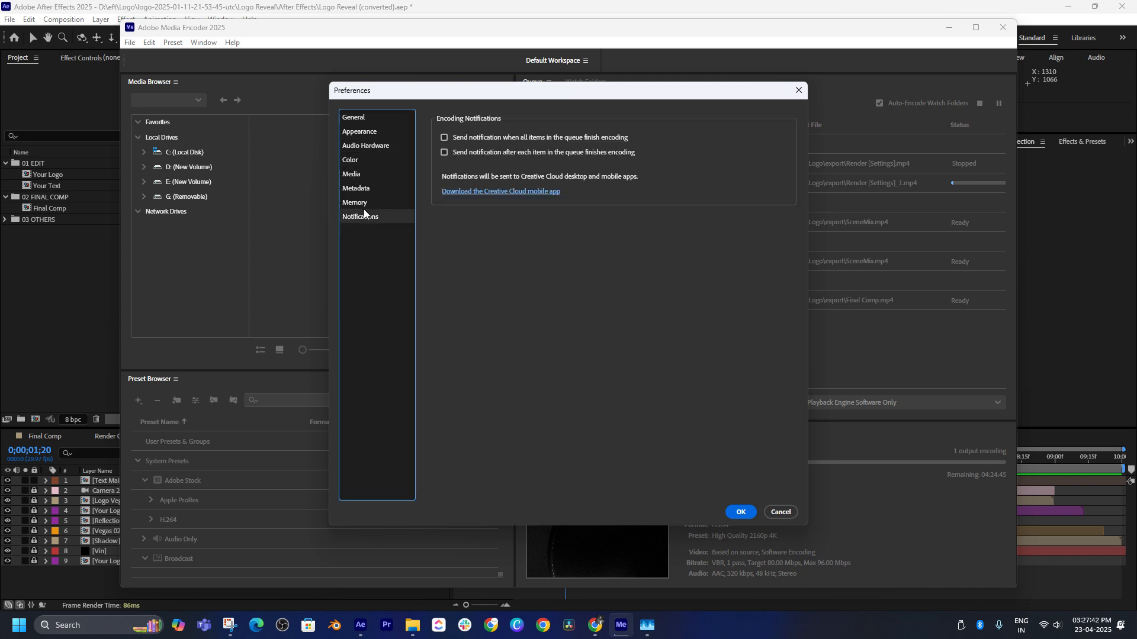
Adjust the RAM reserved for other applications in the memory preferences and apply the preferences
click(364, 202)
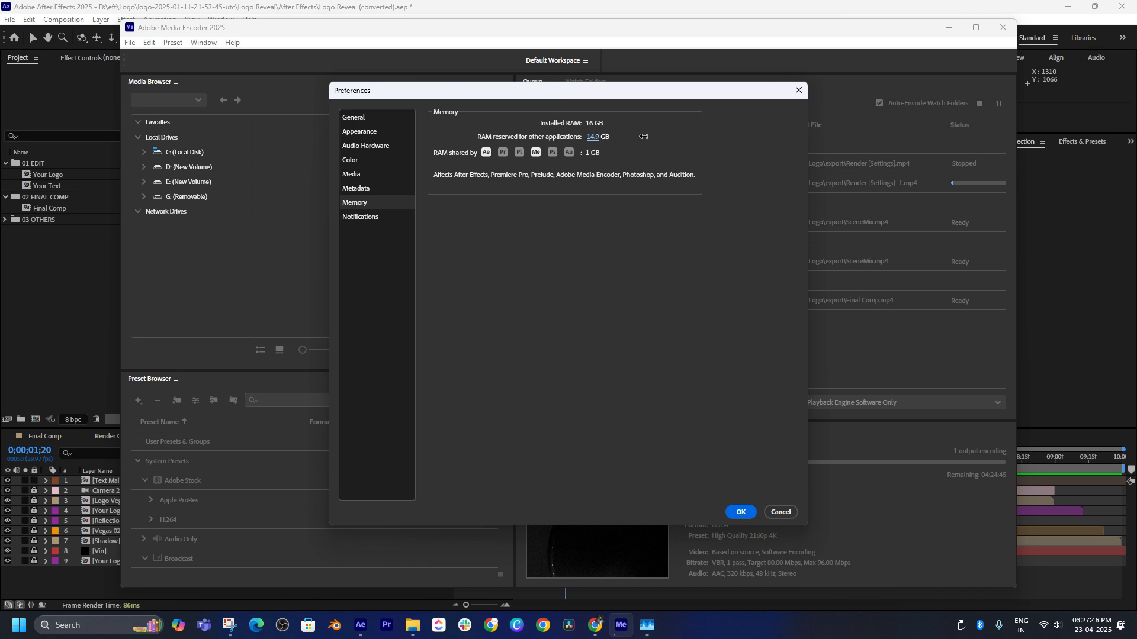
drag(643, 137, 596, 141)
click(743, 514)
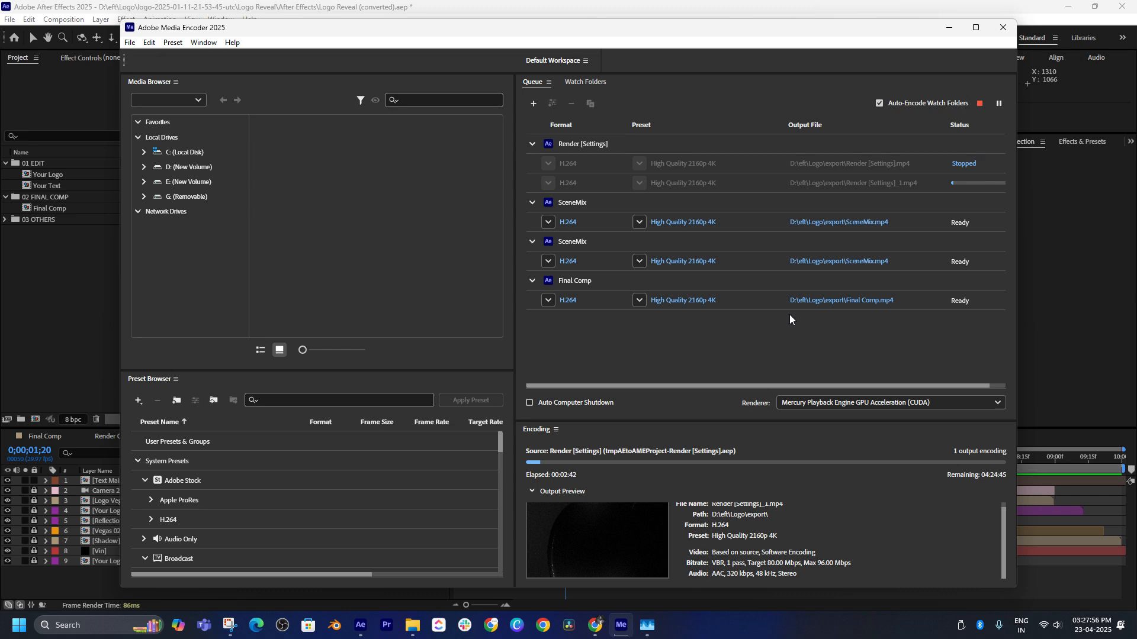
Switch to After Effects, open the Reflection 01 precomposition and scrub its timeline to about 0:00:04:15
click(953, 32)
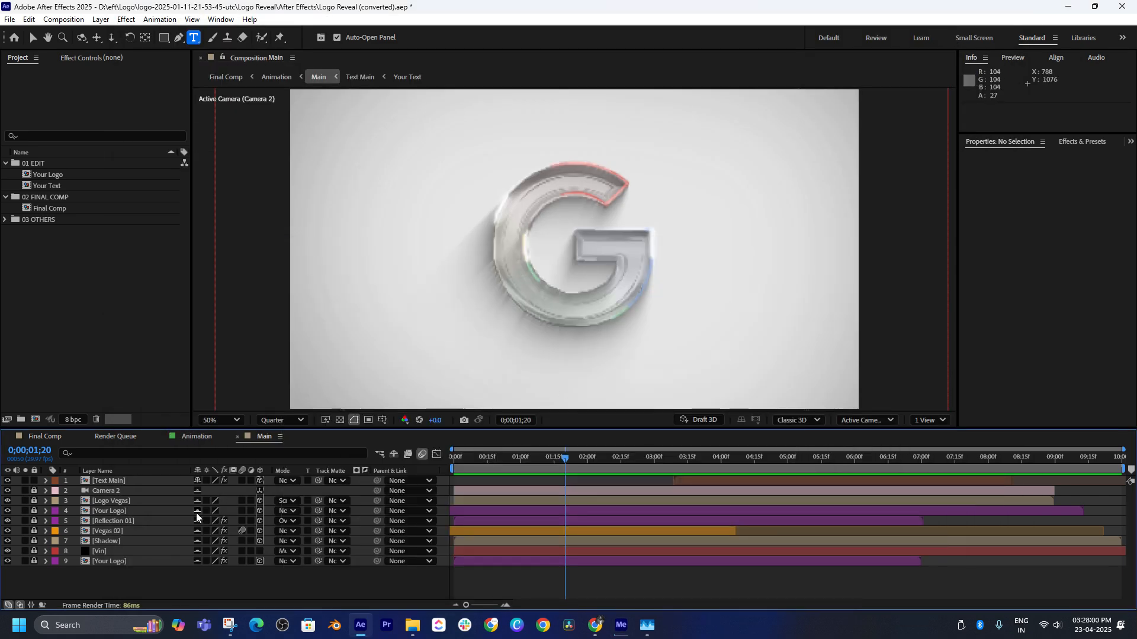
double_click(108, 522)
drag(602, 455, 911, 484)
drag(187, 542, 171, 459)
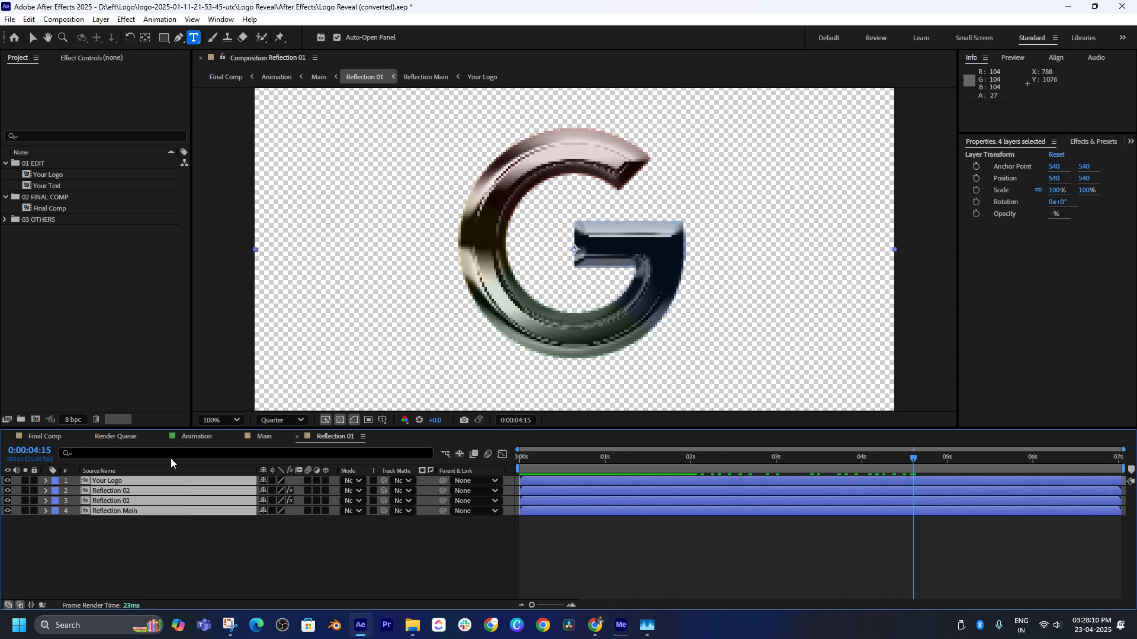
click(125, 532)
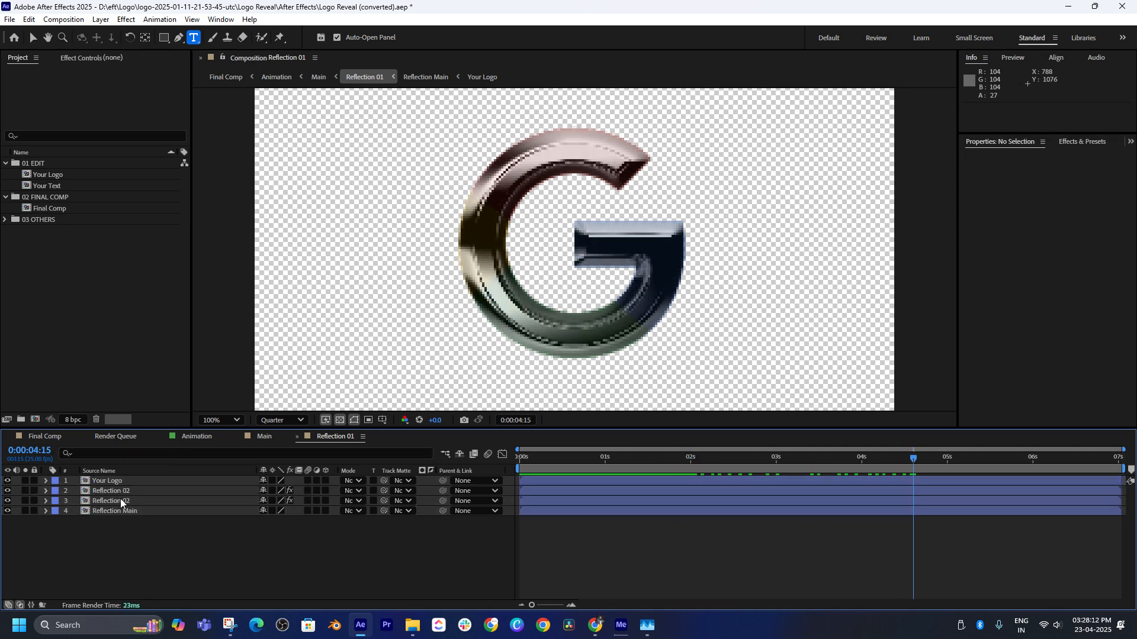
Open the lower Reflection 02 precomposition, expand its Reflection layer and scrub through the reflection animation
double_click(120, 500)
drag(695, 470, 772, 459)
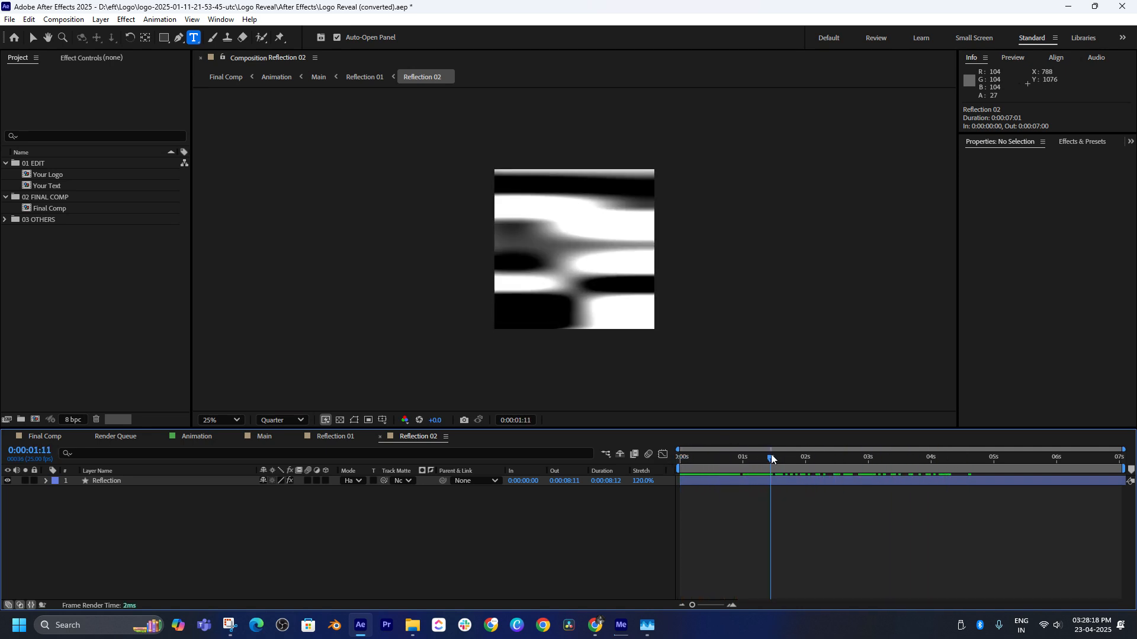
click(76, 484)
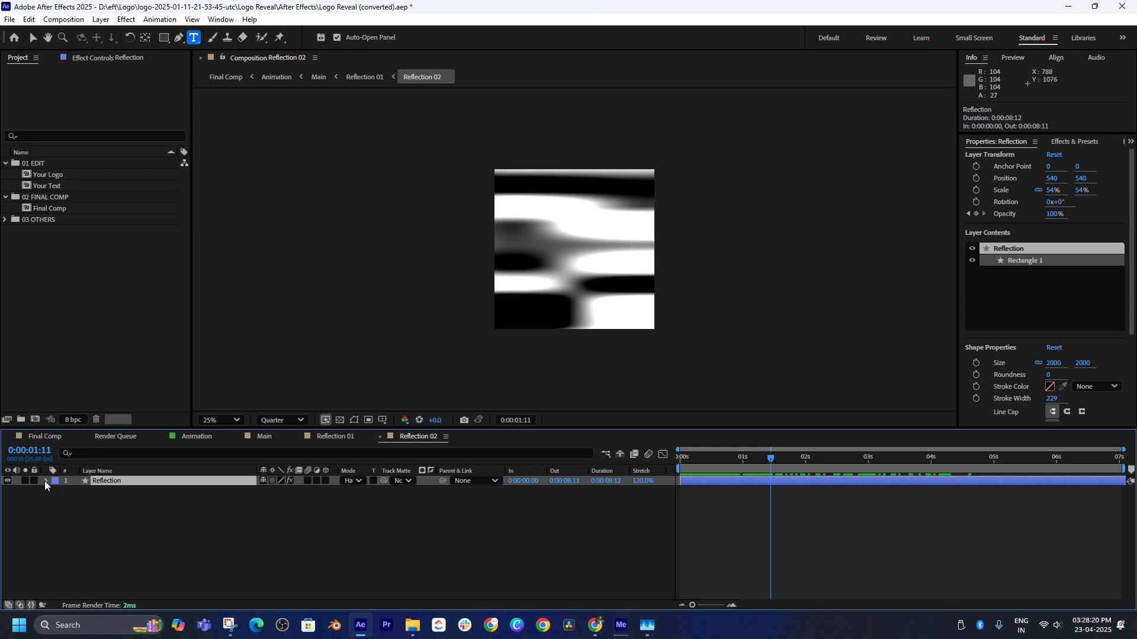
click(45, 480)
drag(716, 464, 699, 492)
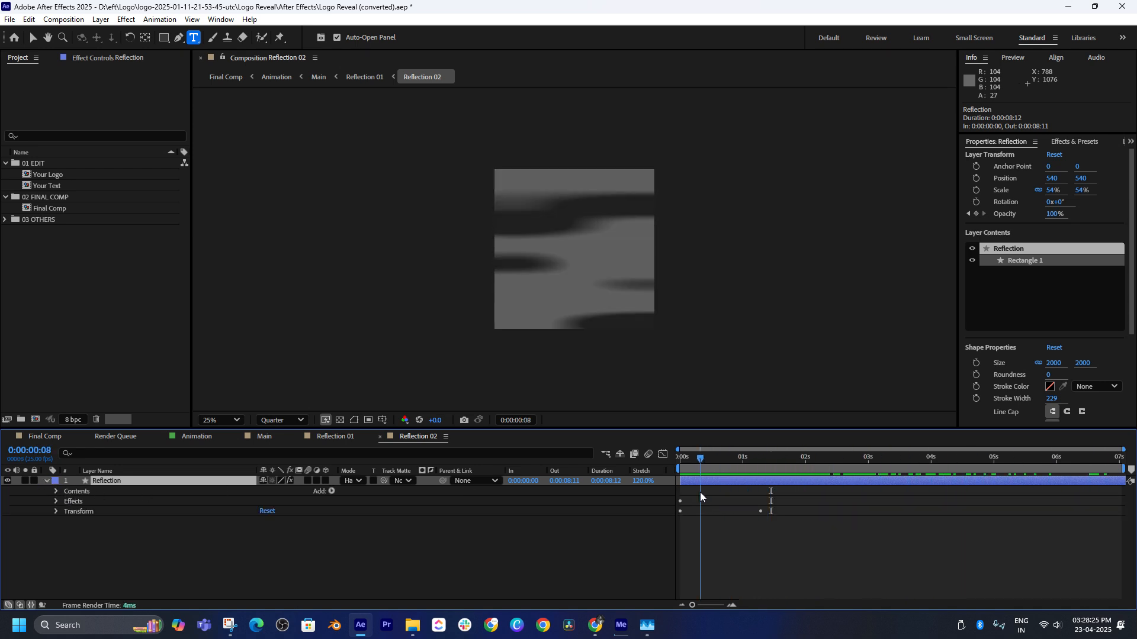
Expand the Reflection layer's Transform and Fractal Noise properties and examine the Offset Turbulence property
click(56, 511)
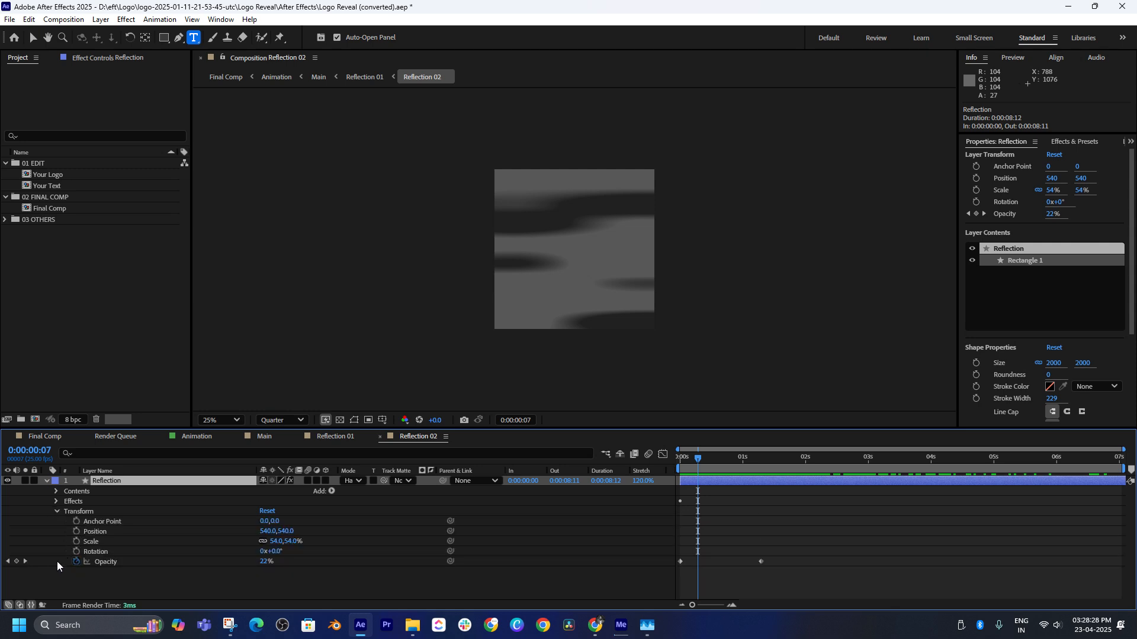
click(55, 500)
click(65, 512)
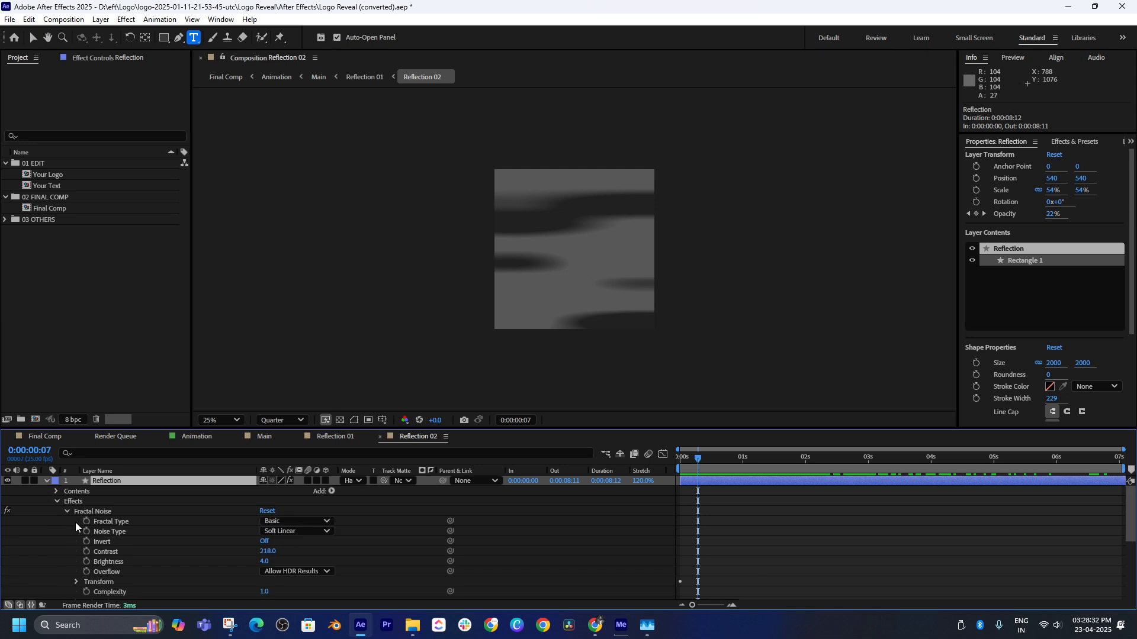
scroll(705, 543, down, 3)
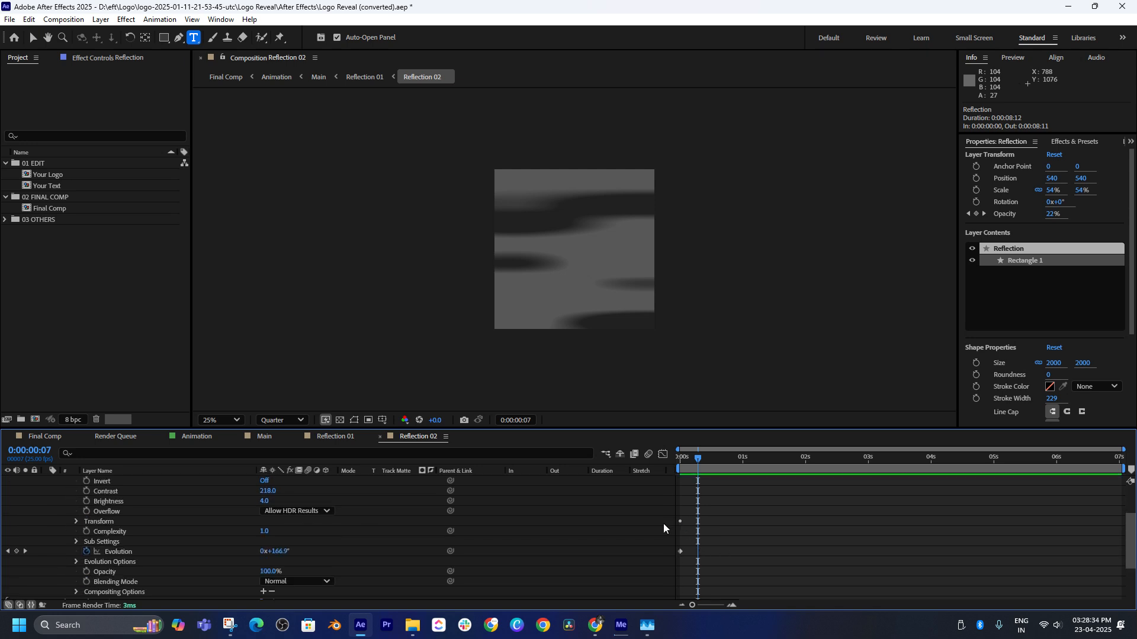
click(73, 524)
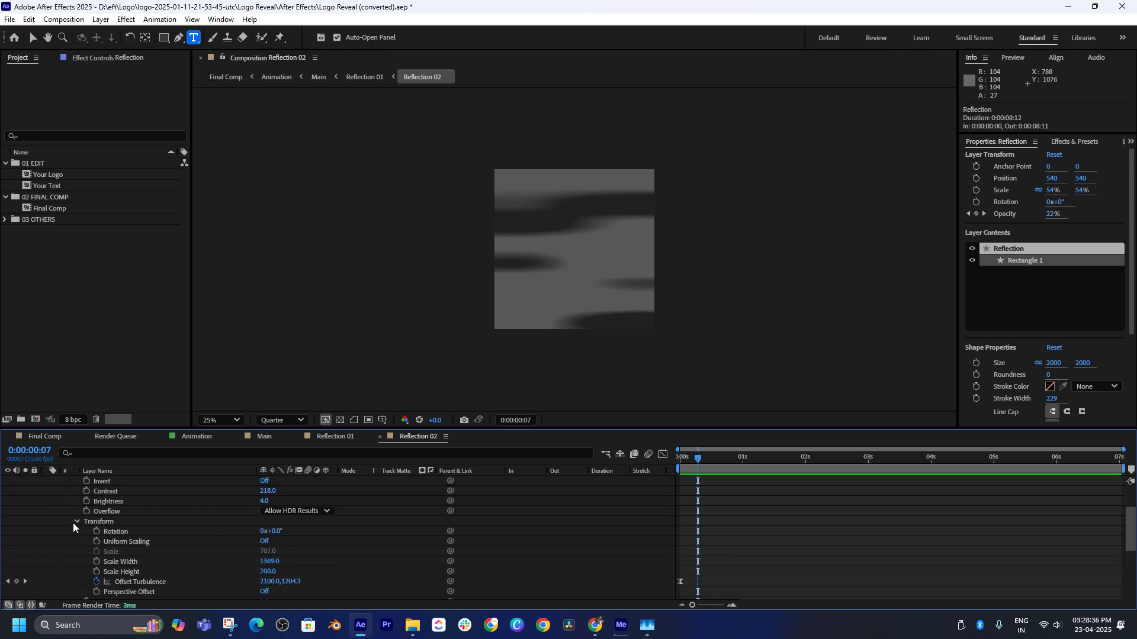
scroll(73, 524, down, 2)
click(129, 551)
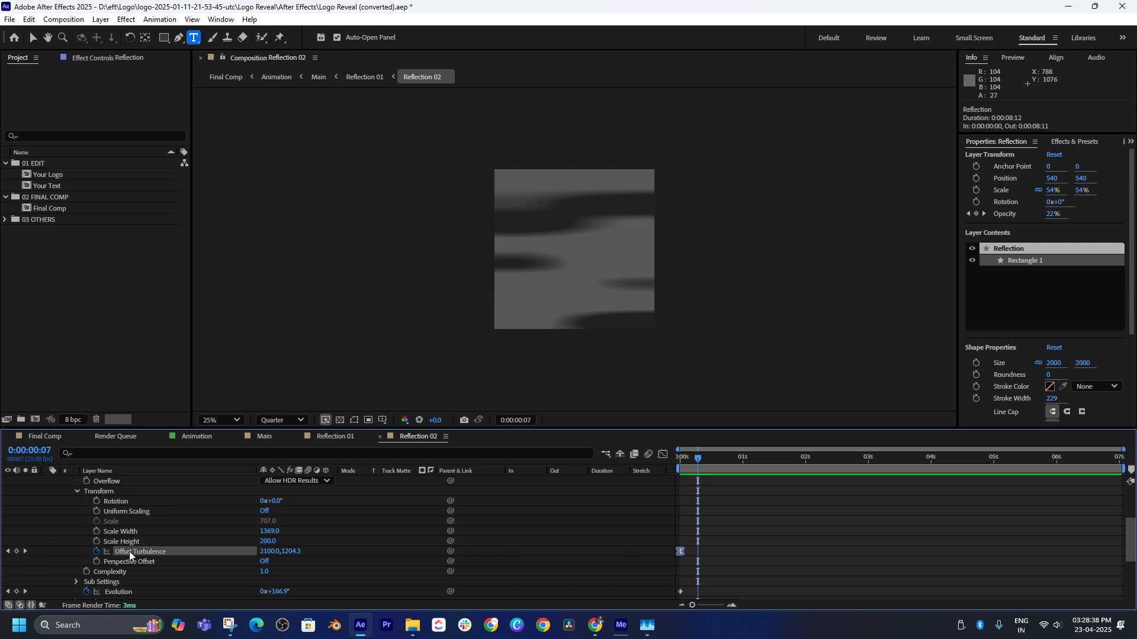
Scrub from the composition's start to 0:00:00:23 and review the layer's Fractal Noise Evolution and Opacity keyframes
click(689, 460)
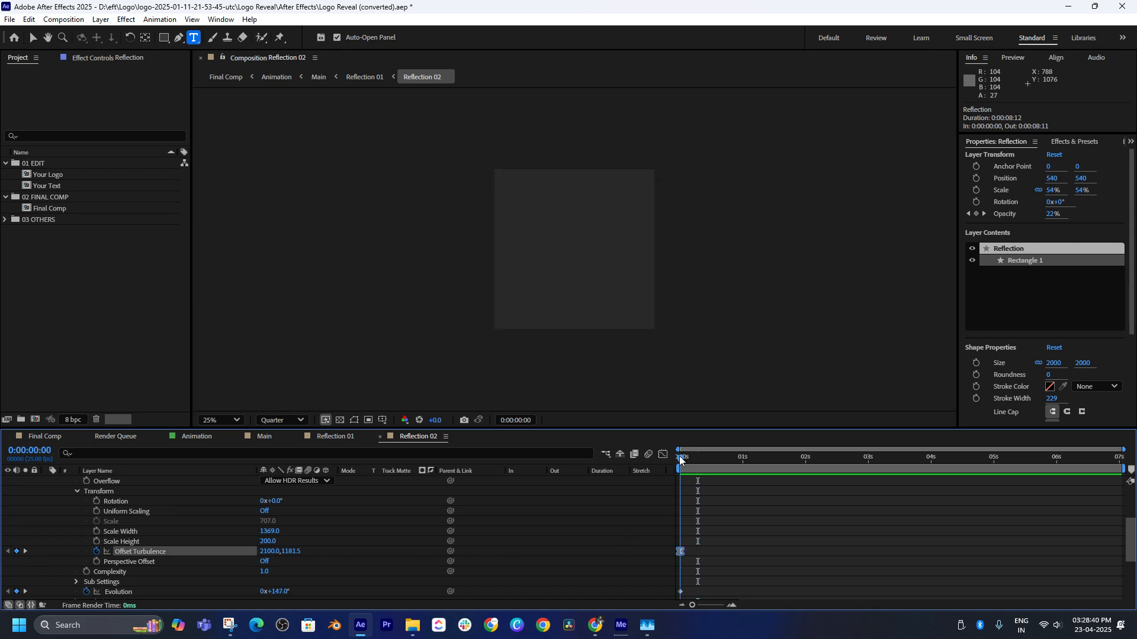
drag(689, 460, 737, 463)
scroll(761, 529, down, 2)
scroll(759, 525, down, 3)
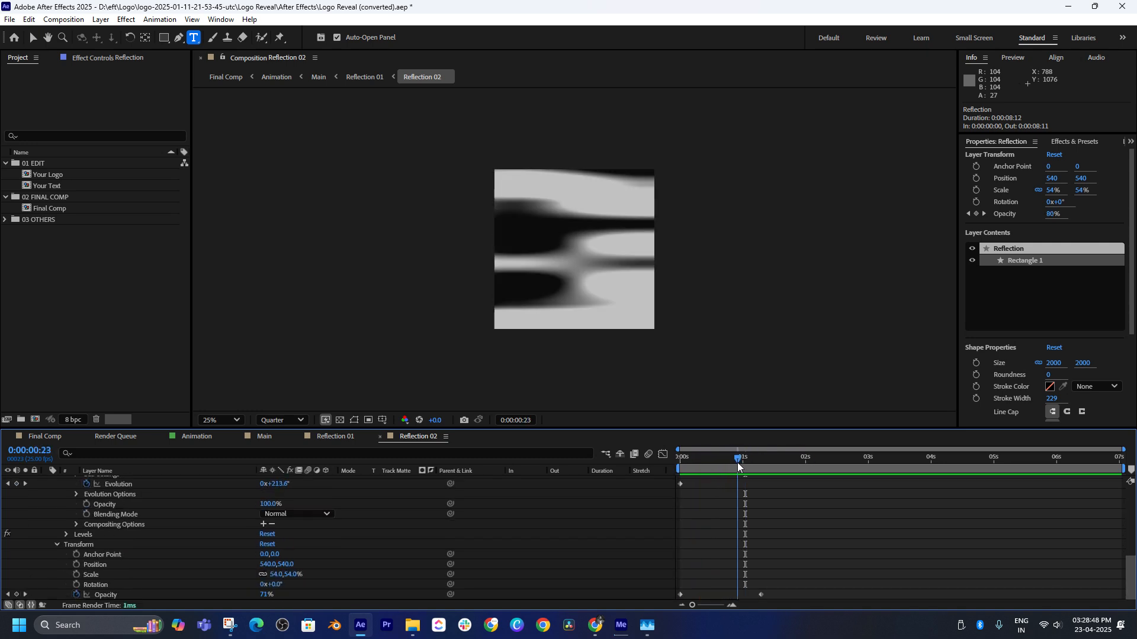
scroll(315, 529, up, 2)
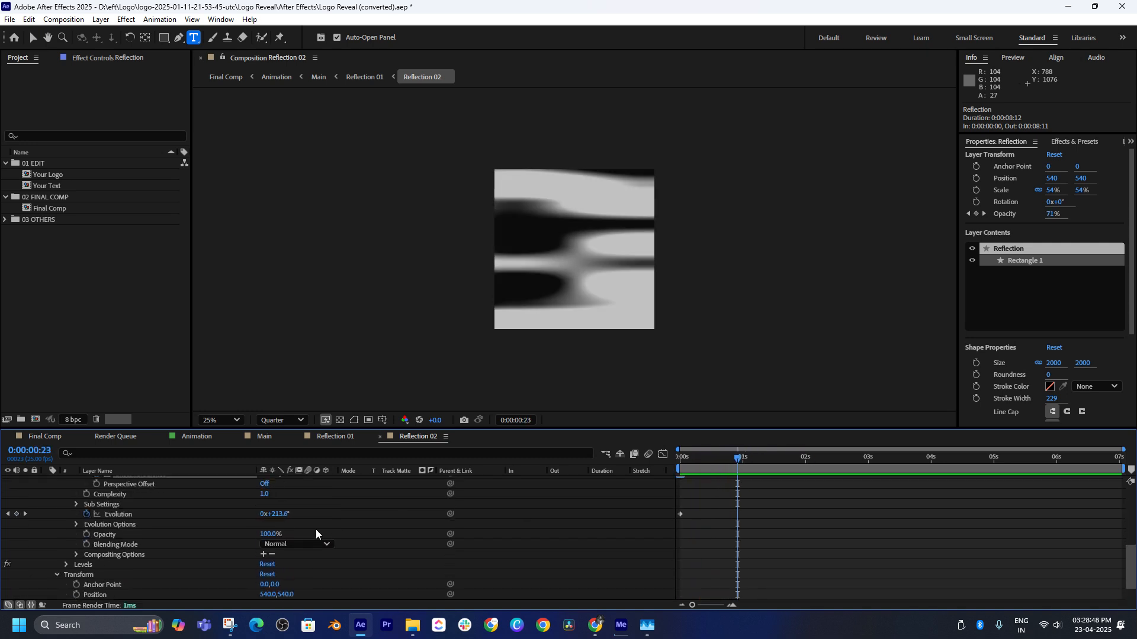
Expand the Fractal Noise Sub Settings, review them and return to the start of the Reflection 02 composition
click(75, 505)
scroll(126, 560, down, 1)
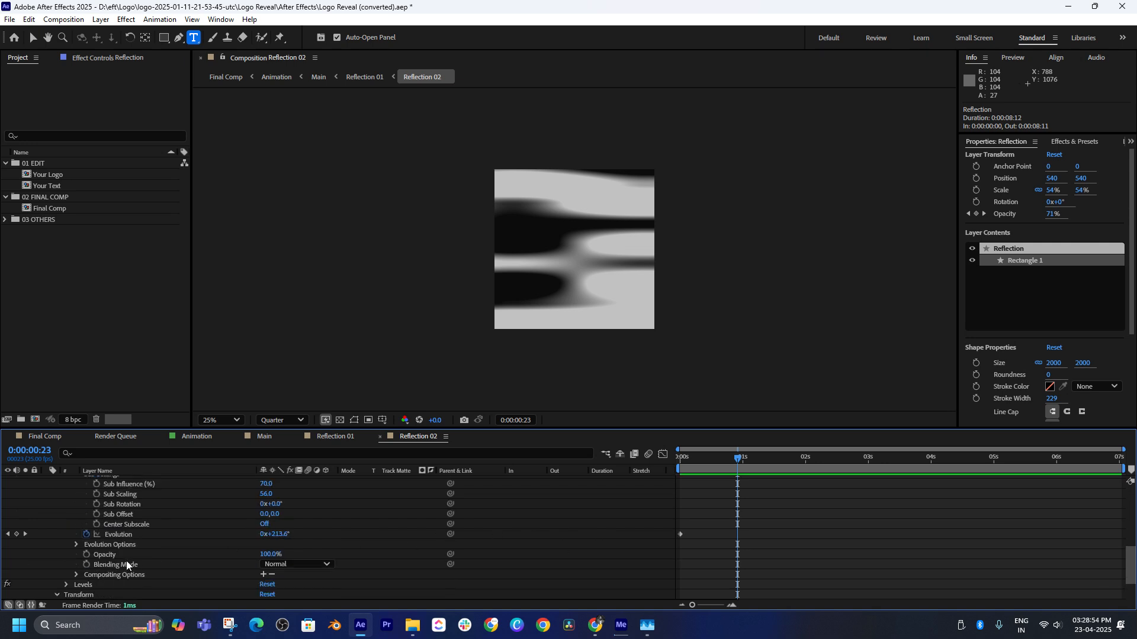
drag(701, 457, 664, 478)
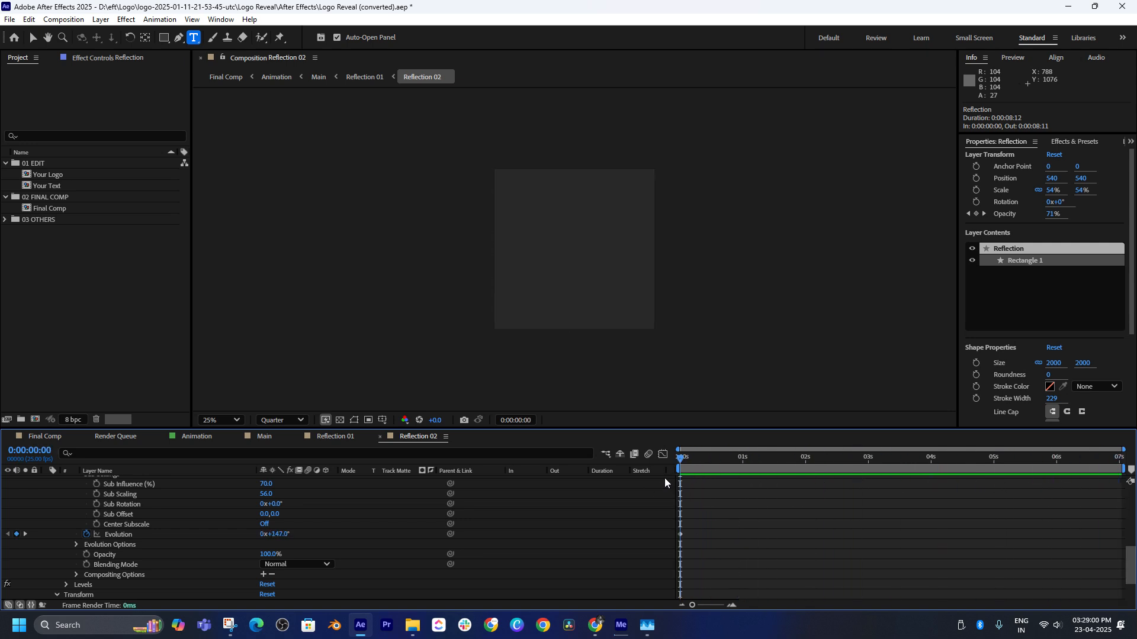
Try adding an expression to the Fractal Noise Evolution property and undo it
alt+click(86, 535)
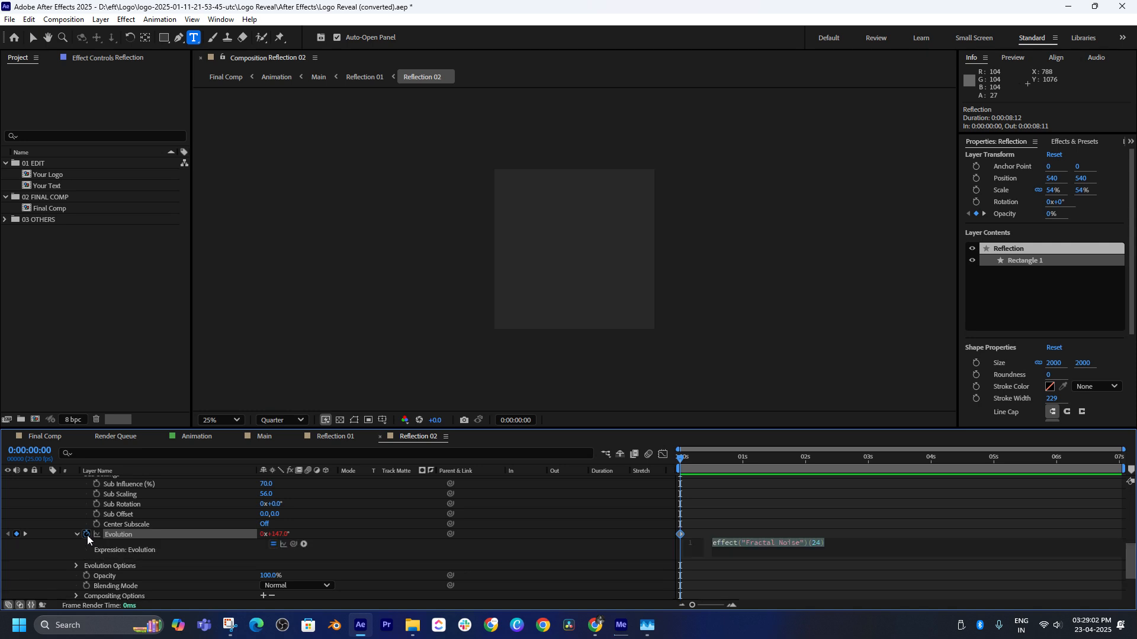
click(735, 517)
key(ctrl+z)
Scrub through Reflection 02, return to the Reflection 01 composition and preview its reflection animation from near the start
drag(715, 457, 760, 458)
click(331, 438)
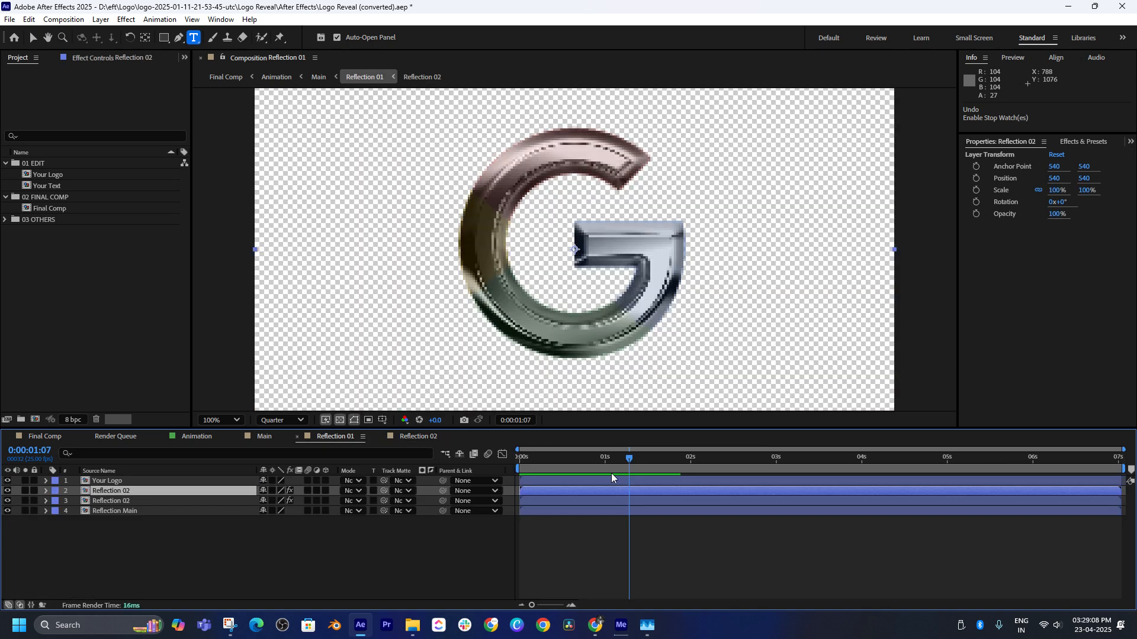
drag(580, 466, 525, 470)
key(space)
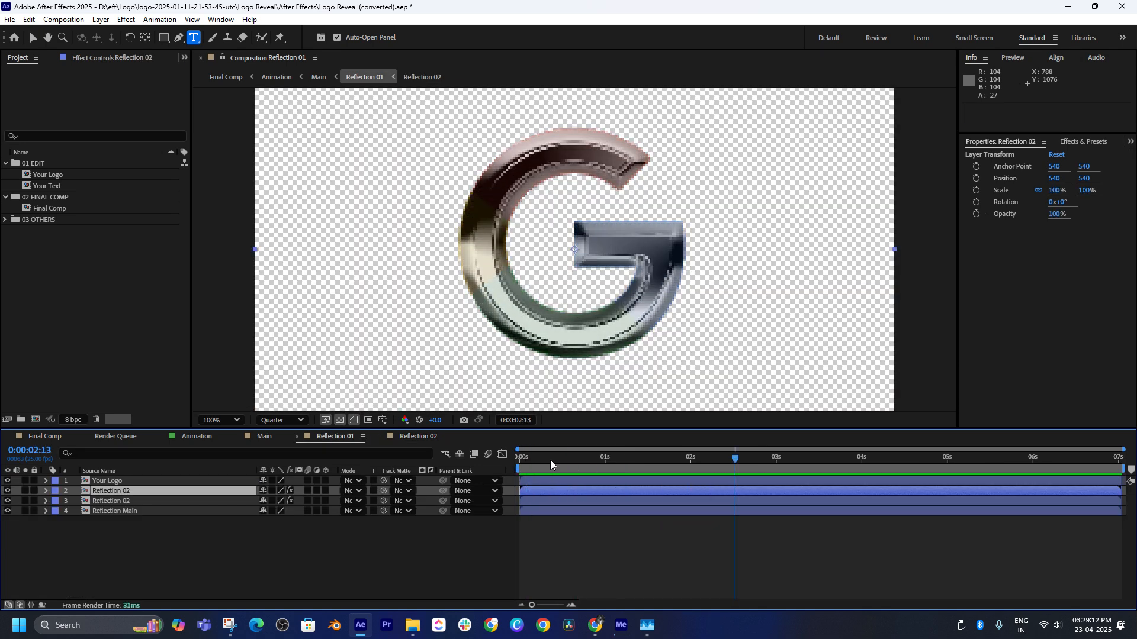
Hide both Reflection 02 layers one after the other and scrub to 0:00:02:24 to compare the logo without them
click(124, 490)
click(7, 491)
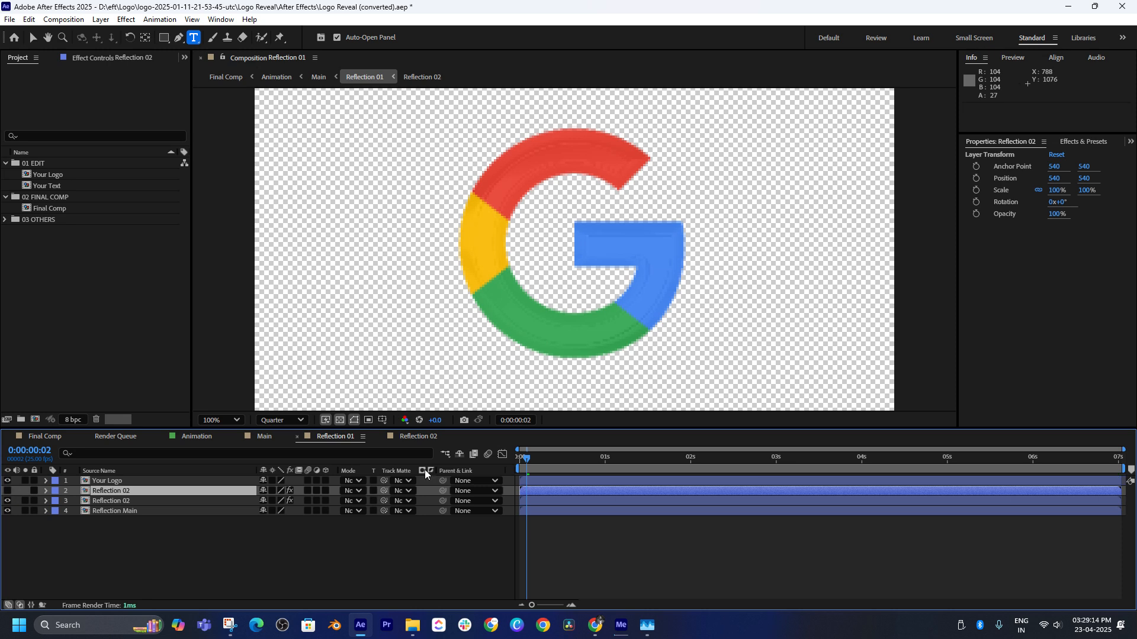
drag(527, 460, 701, 468)
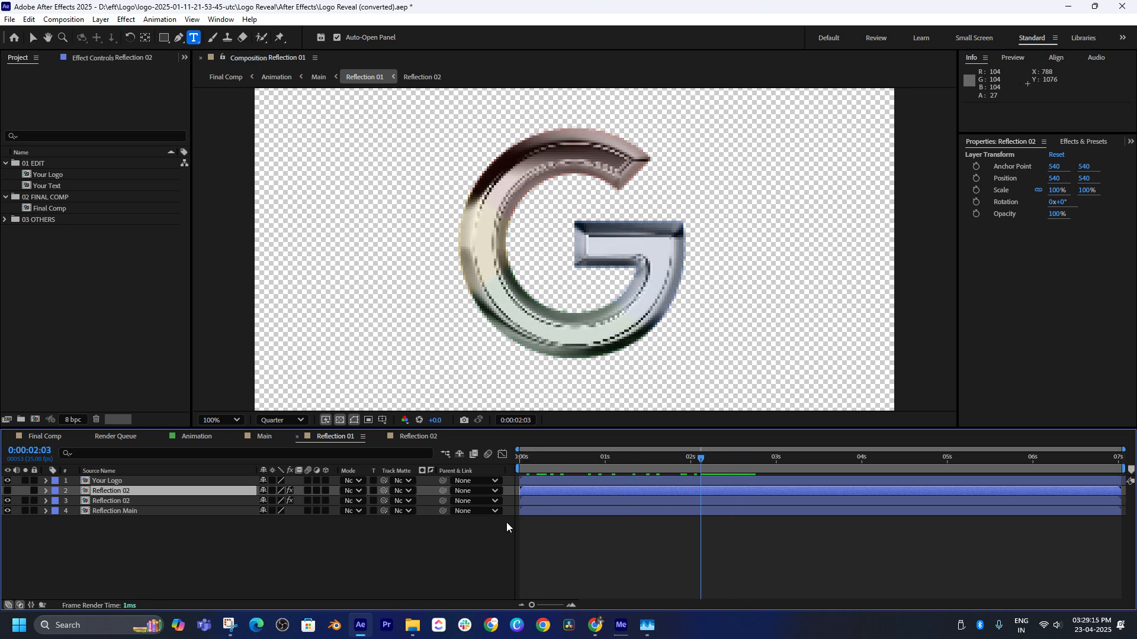
click(7, 500)
click(7, 511)
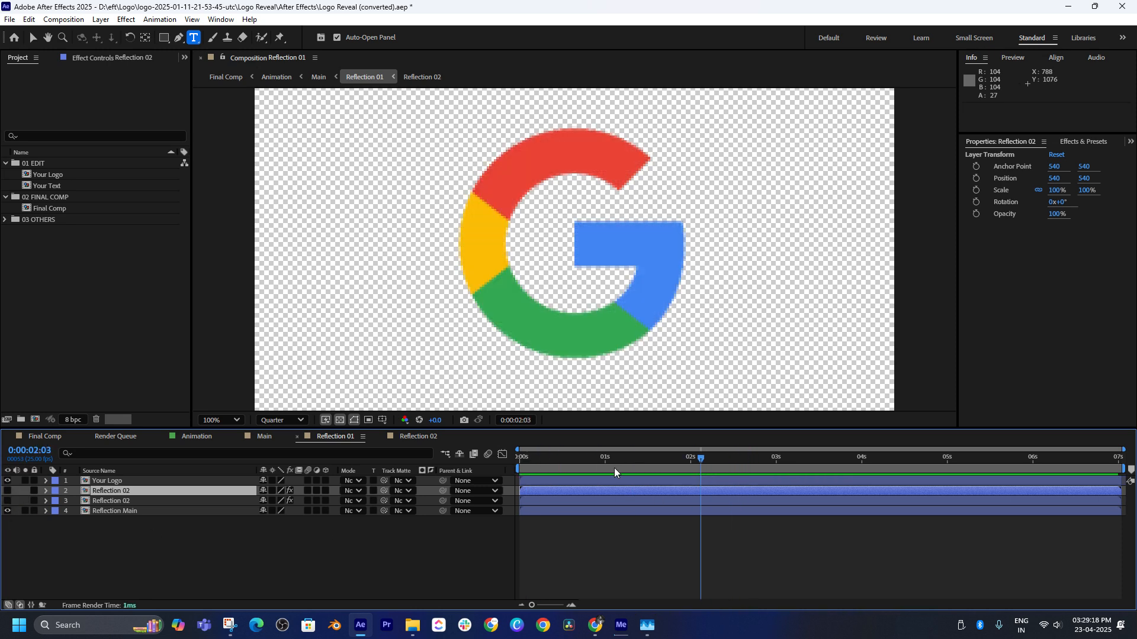
drag(534, 468, 773, 491)
Make both Reflection 02 layers visible again and return to the start of the composition
click(6, 491)
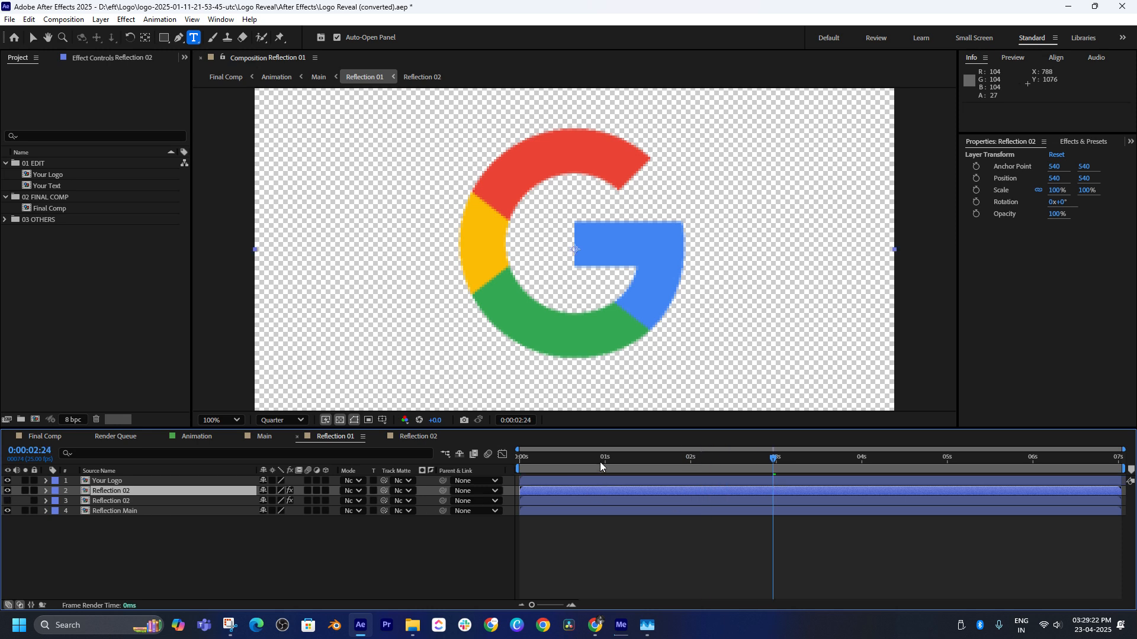
drag(589, 462, 480, 470)
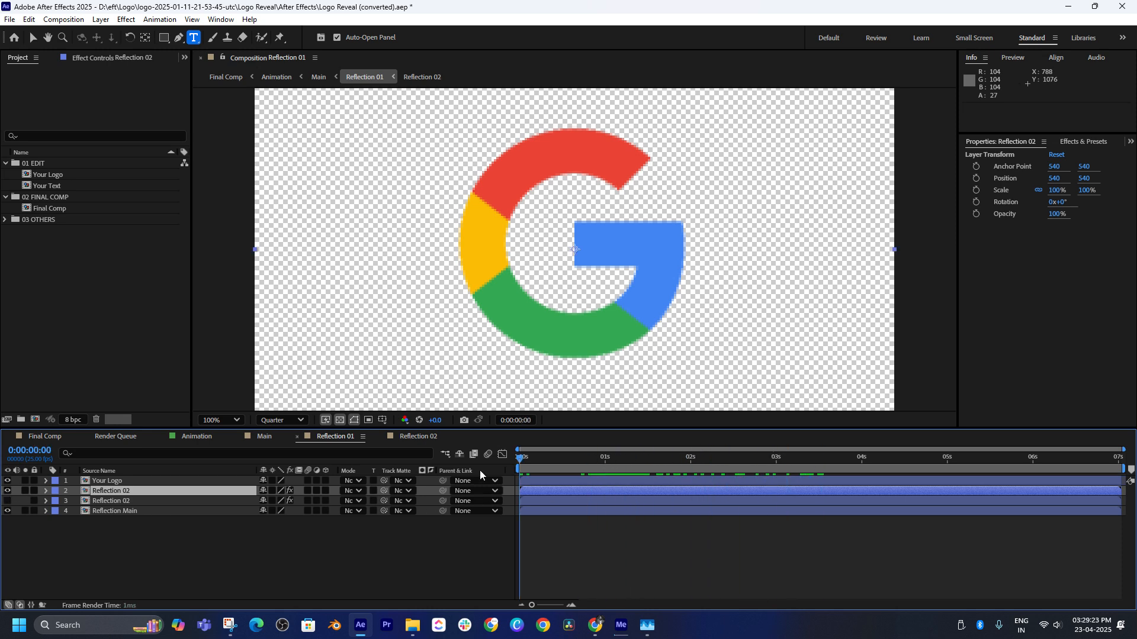
click(8, 501)
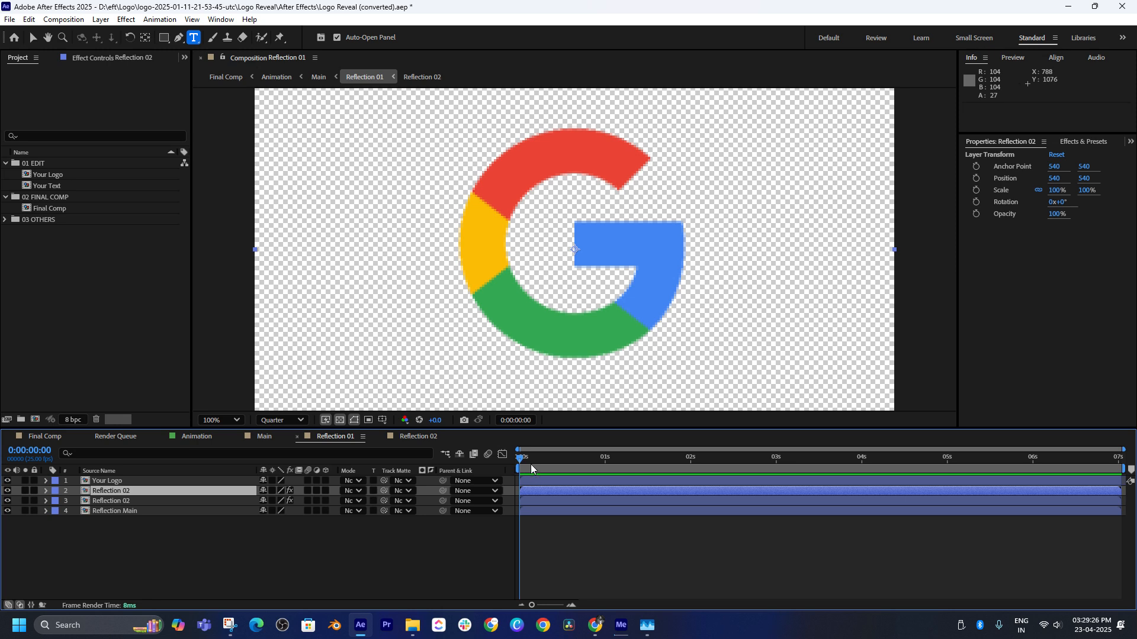
Play the reflection animation from 0:00:00:03 and park the time indicator at 0:00:02:05
mouse_move(530, 464)
mouse_down()
mouse_move(654, 459)
mouse_move(530, 477)
mouse_up()
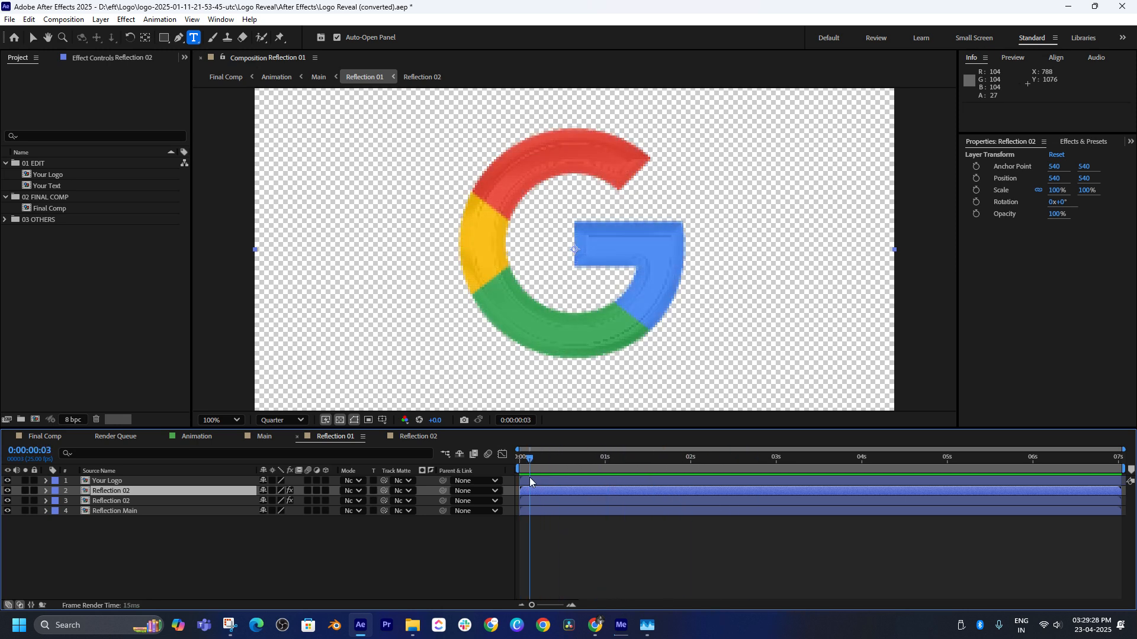
key(space)
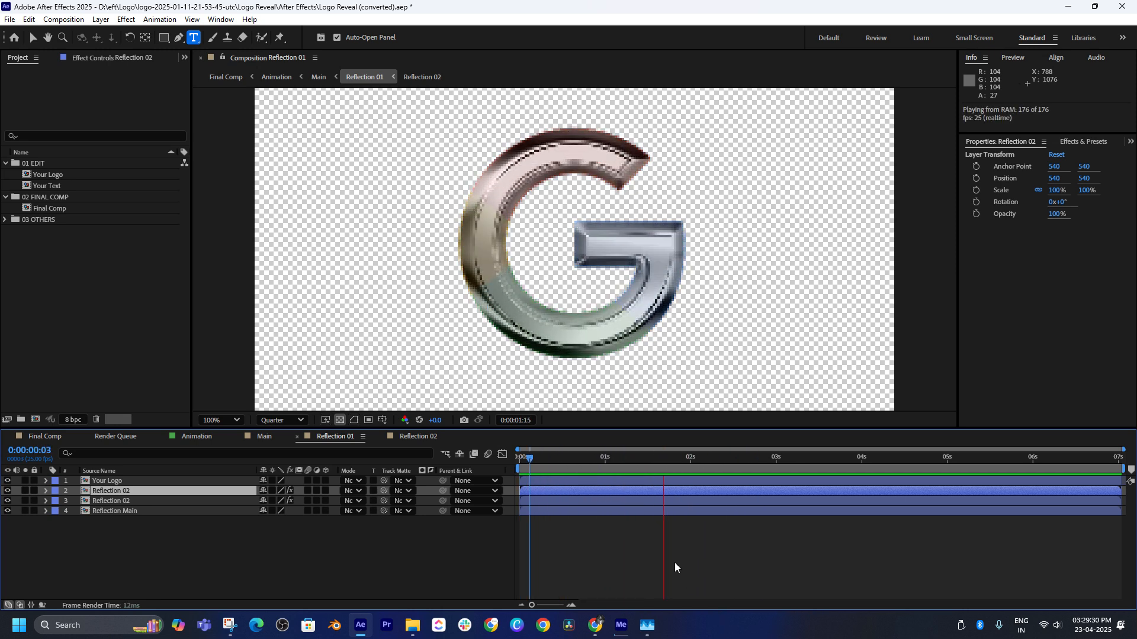
click(694, 459)
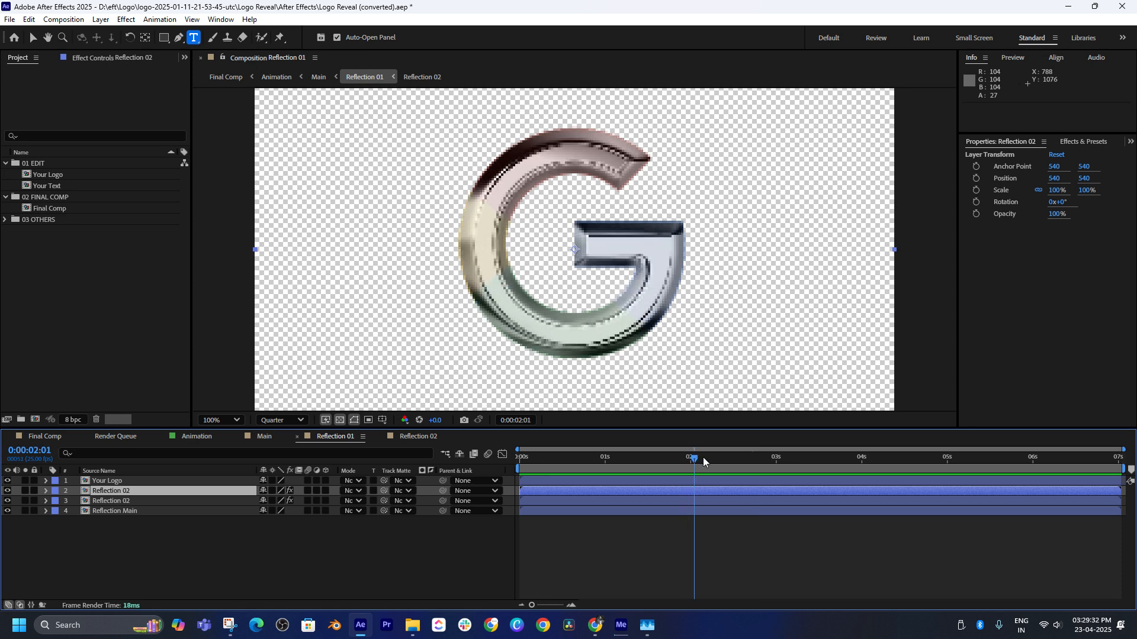
click(707, 459)
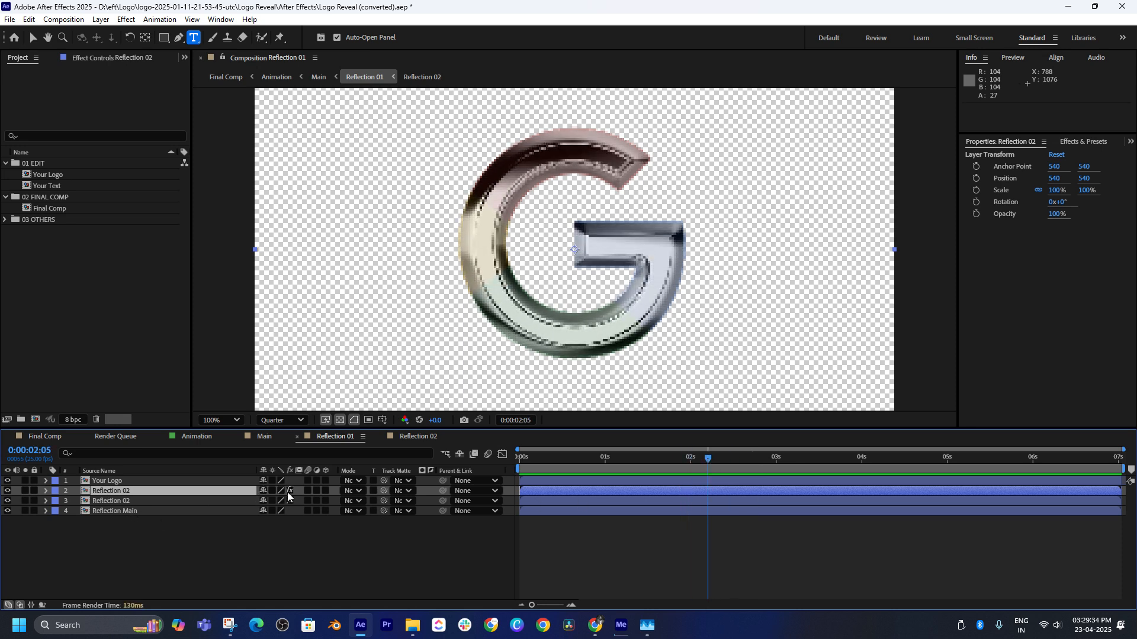
Expand both Reflection 02 layers and reveal the CC Blobbylize effect's groups on the upper one
shift+click(105, 500)
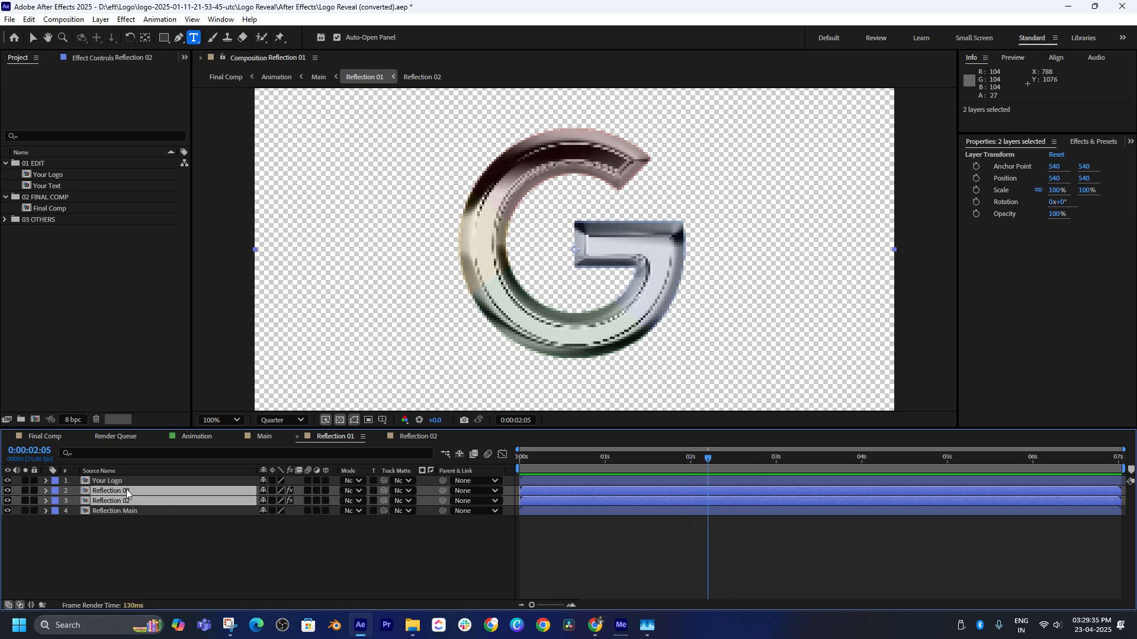
click(45, 490)
click(220, 567)
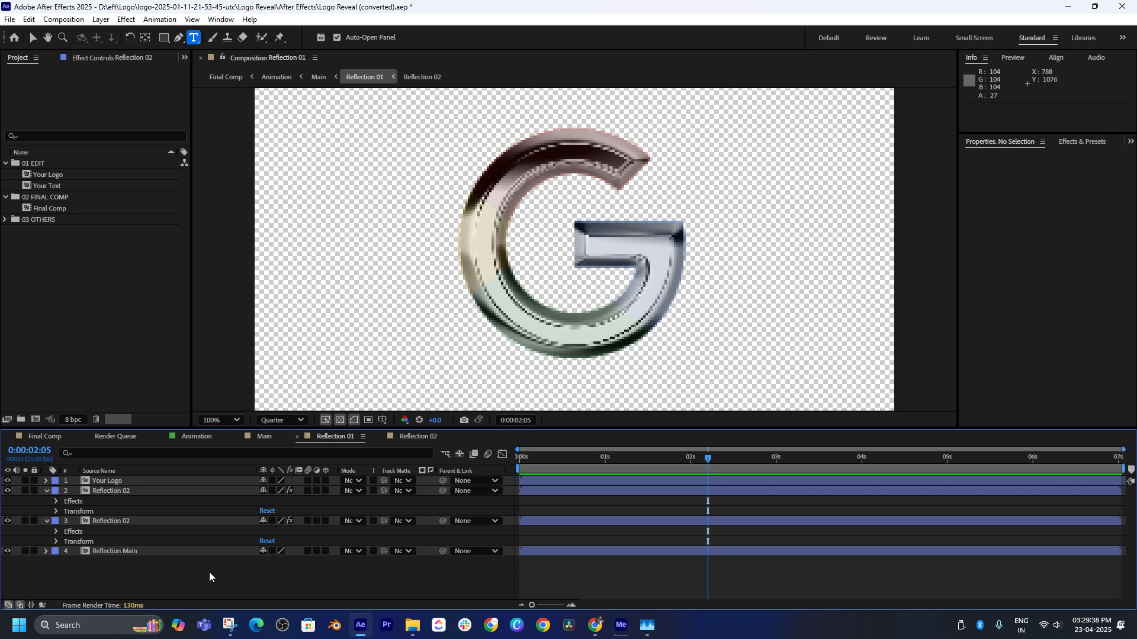
click(57, 501)
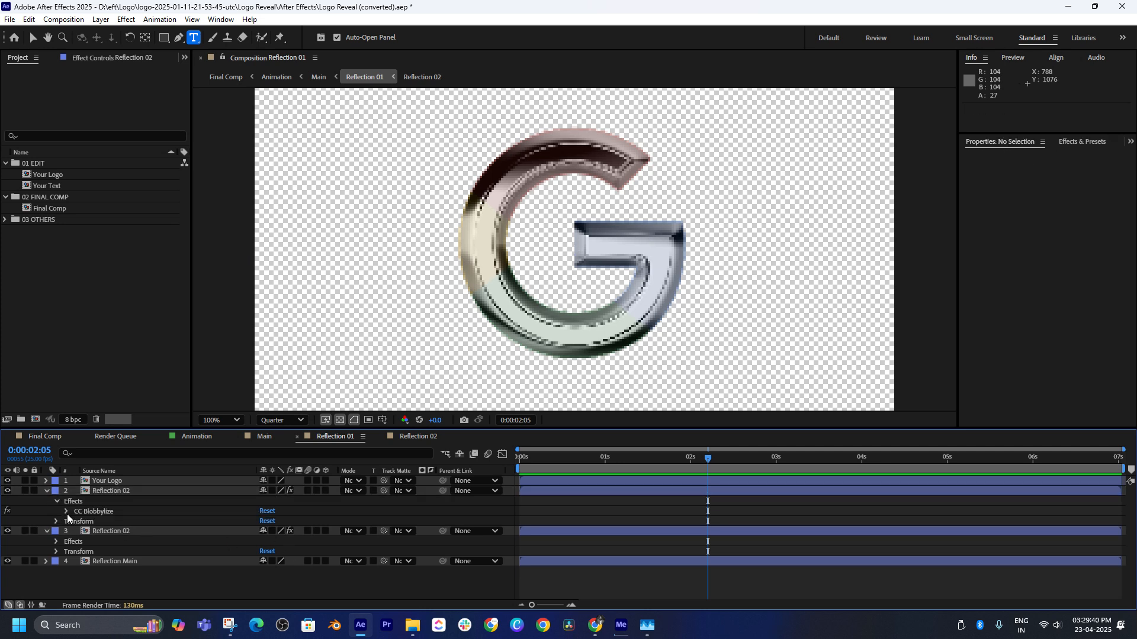
click(67, 513)
click(104, 512)
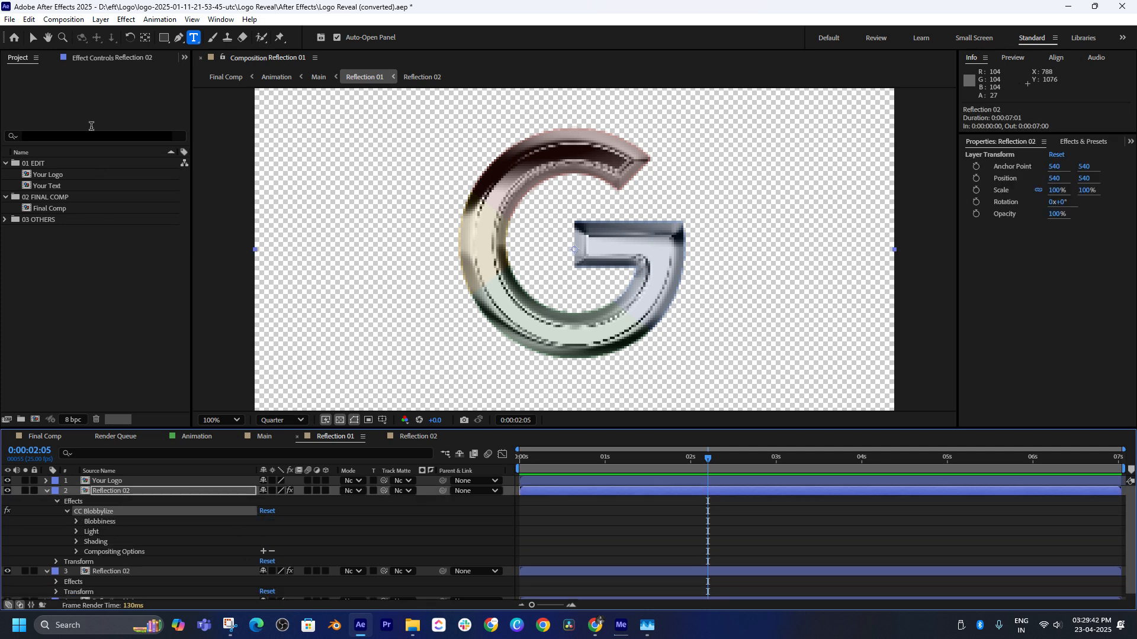
Open the CC Blobbylize effect controls of the upper Reflection 02 layer and examine the Property options without changing them
click(86, 58)
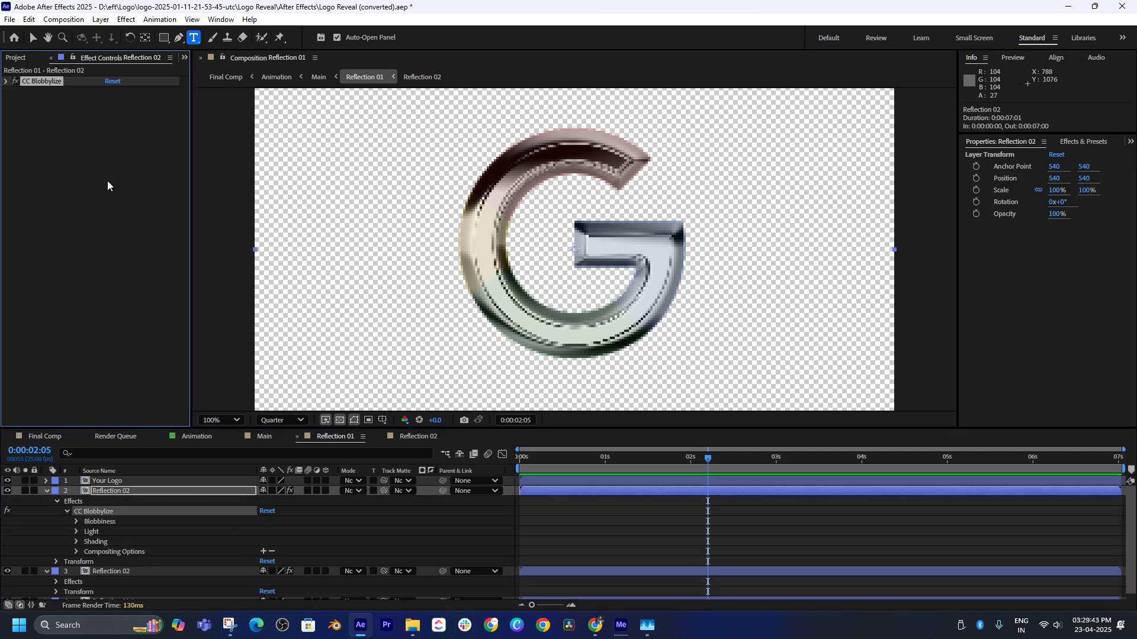
click(6, 81)
click(139, 111)
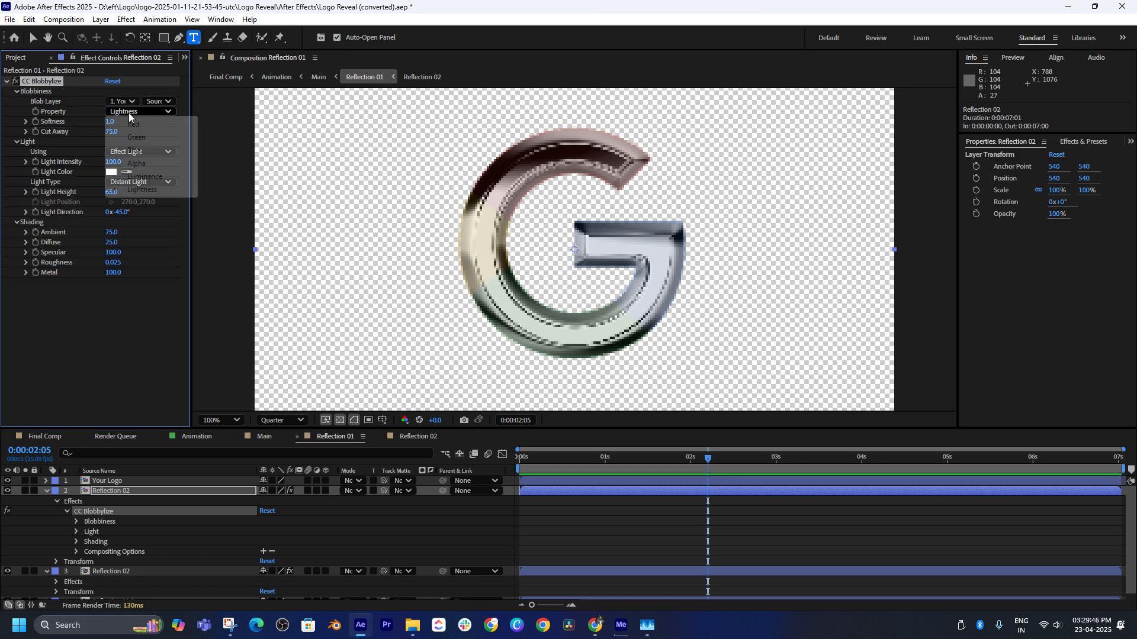
click(154, 320)
Undo the trial Light Intensity changes on CC Blobbylize and scrub to 0:00:04:23
key(ctrl+z)
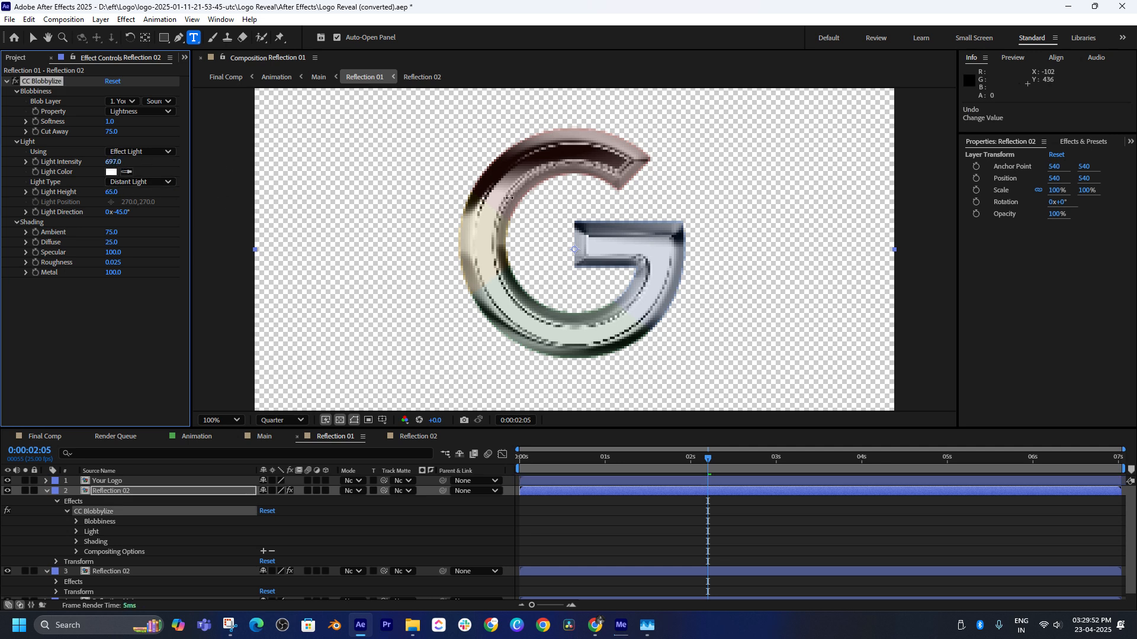
key(ctrl+z)
drag(605, 461, 942, 495)
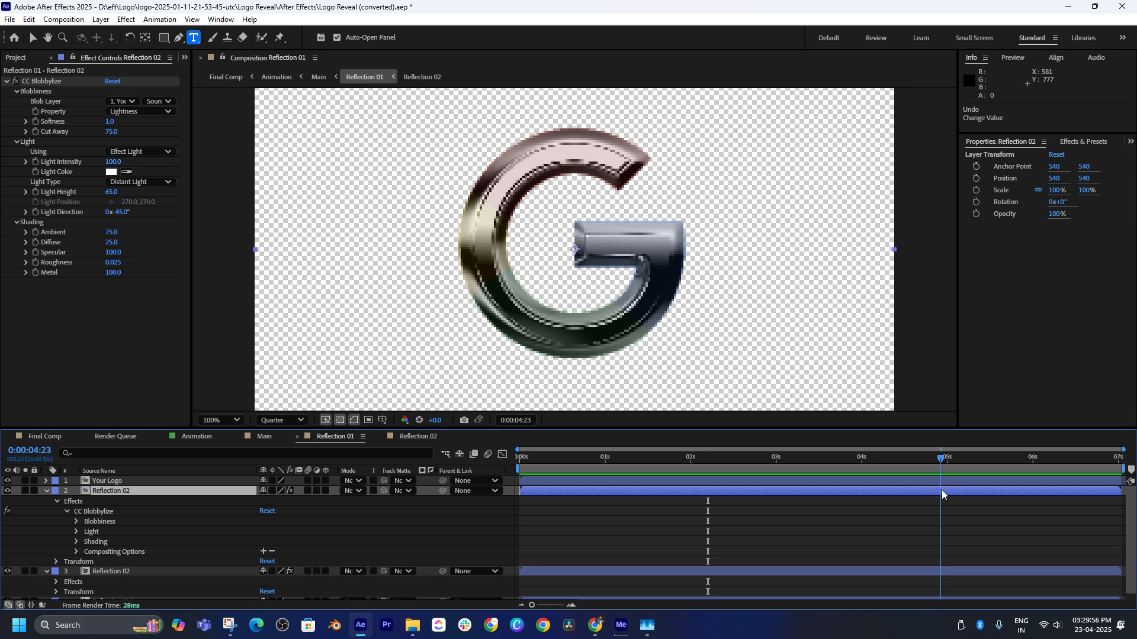
Try an Ambient shading value of 200, compare the logo with and without it, and undo the change
drag(117, 236, 229, 239)
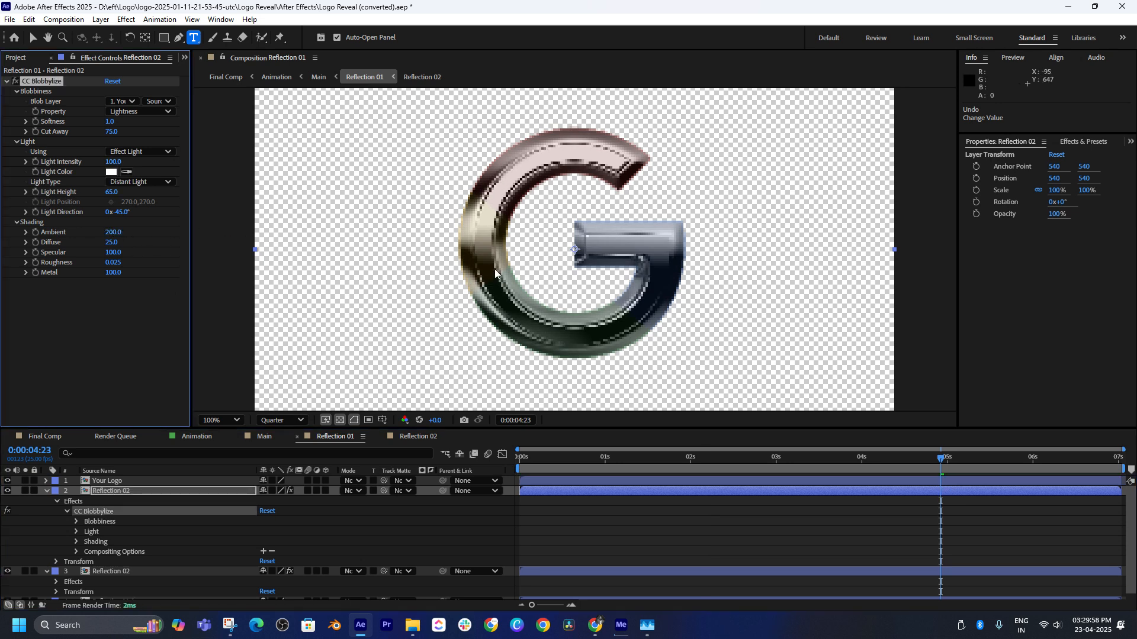
key(ctrl+z)
key(ctrl+shift+z)
key(ctrl+z)
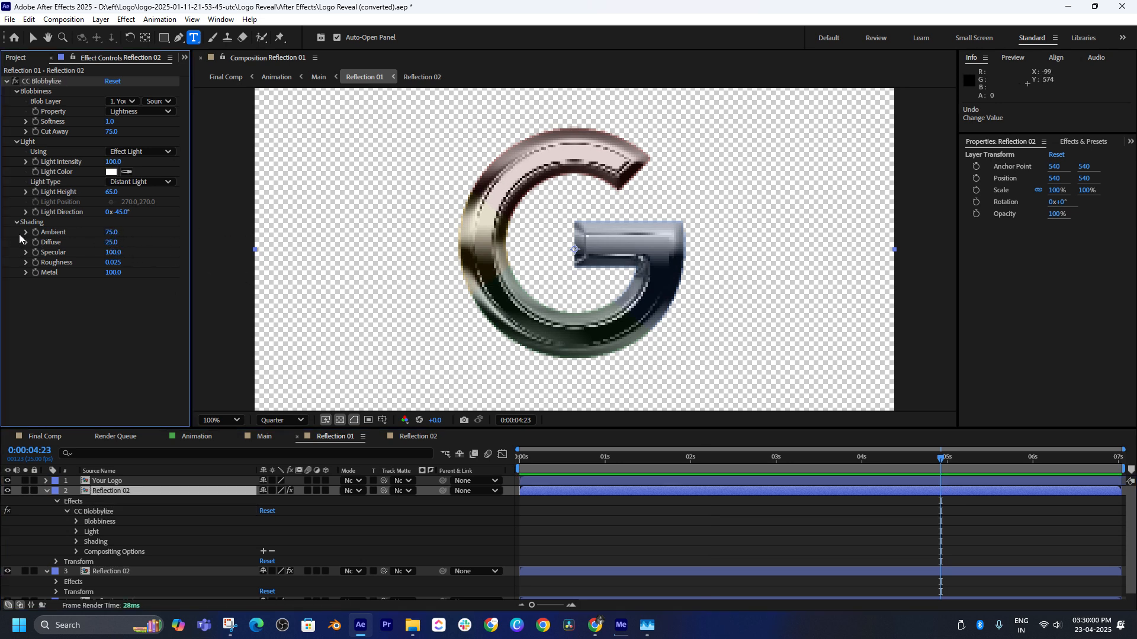
Expand the Ambient and Diffuse sliders, try a lower Ambient value and undo it after comparing the result
click(26, 233)
click(24, 268)
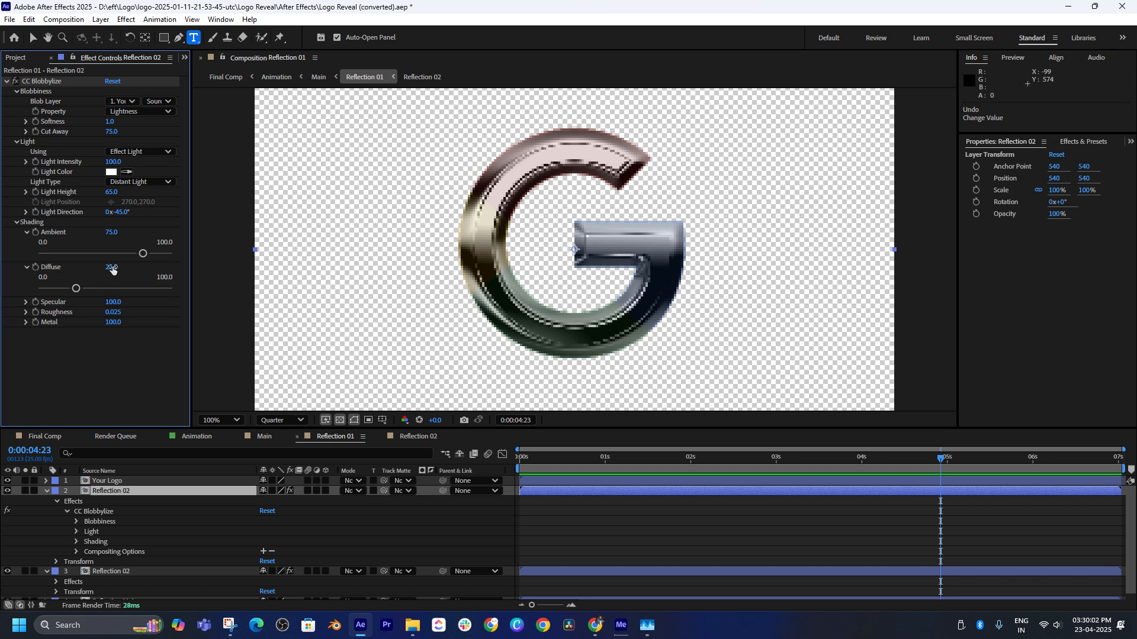
drag(141, 255, 68, 259)
key(ctrl+z)
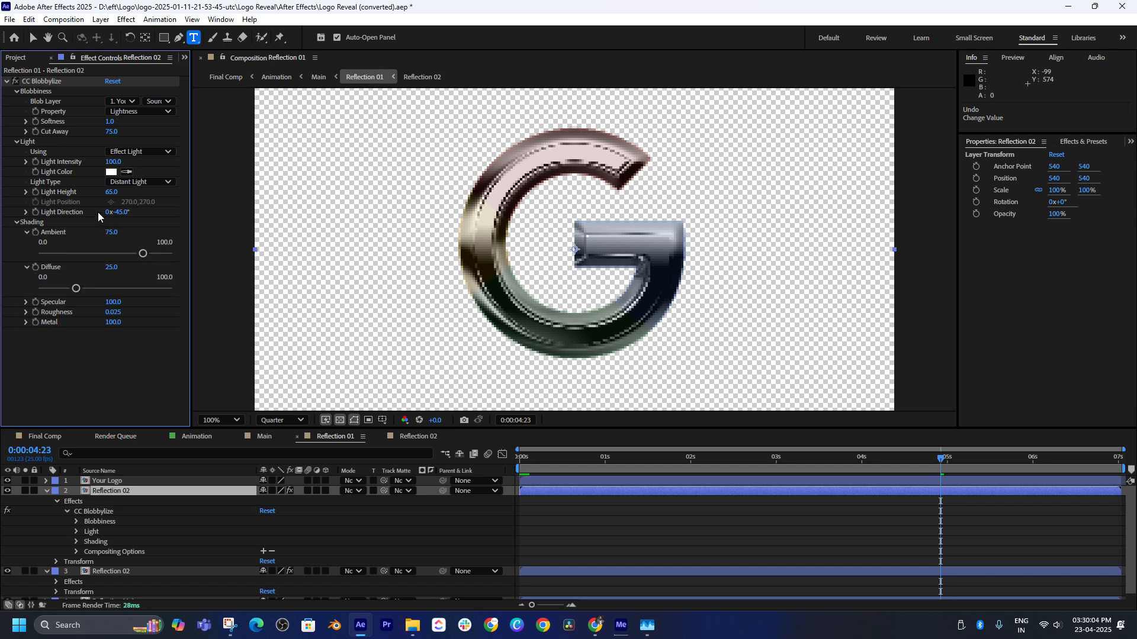
key(ctrl+shift+z)
key(ctrl+z)
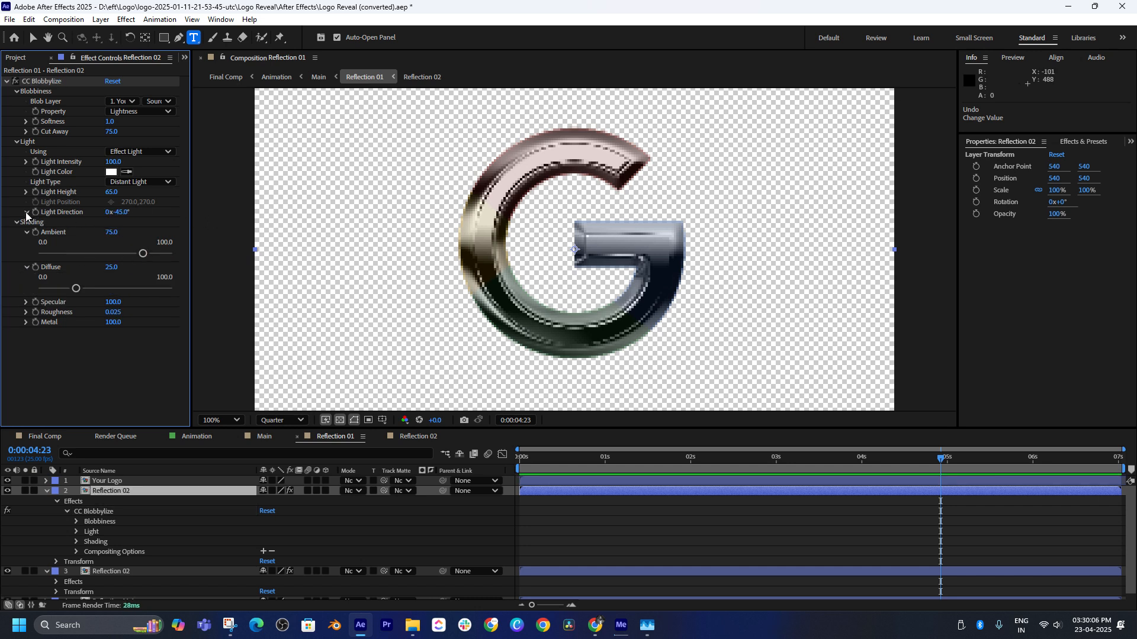
Try the Point Light type and the other light source option in CC Blobbylize, and undo back to Distant Light and Effect Light
click(26, 211)
click(140, 182)
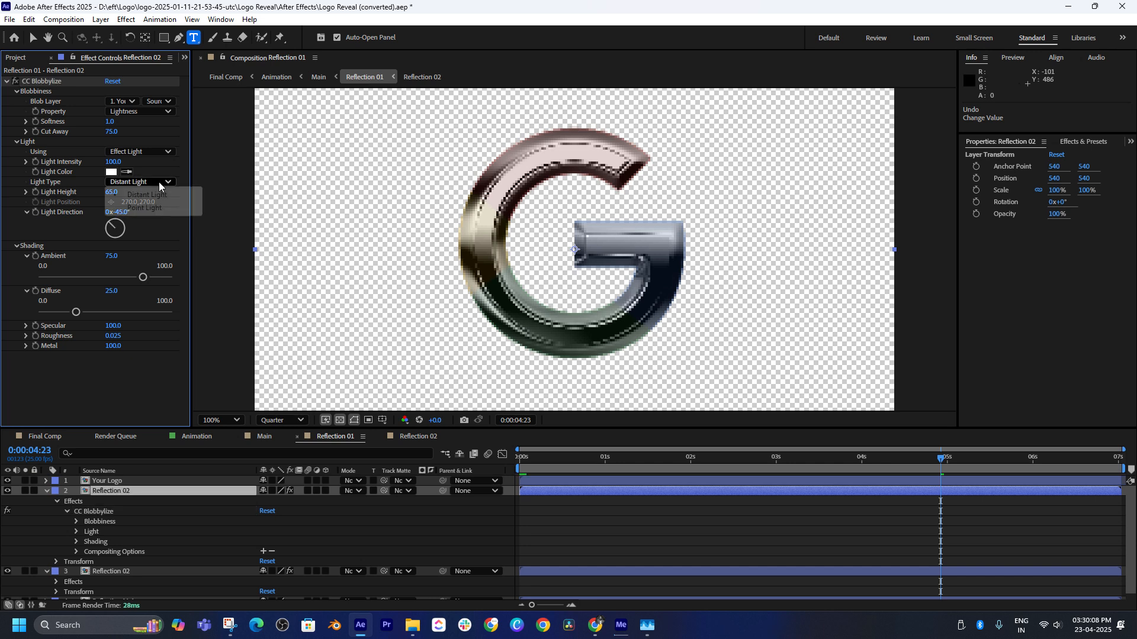
click(152, 210)
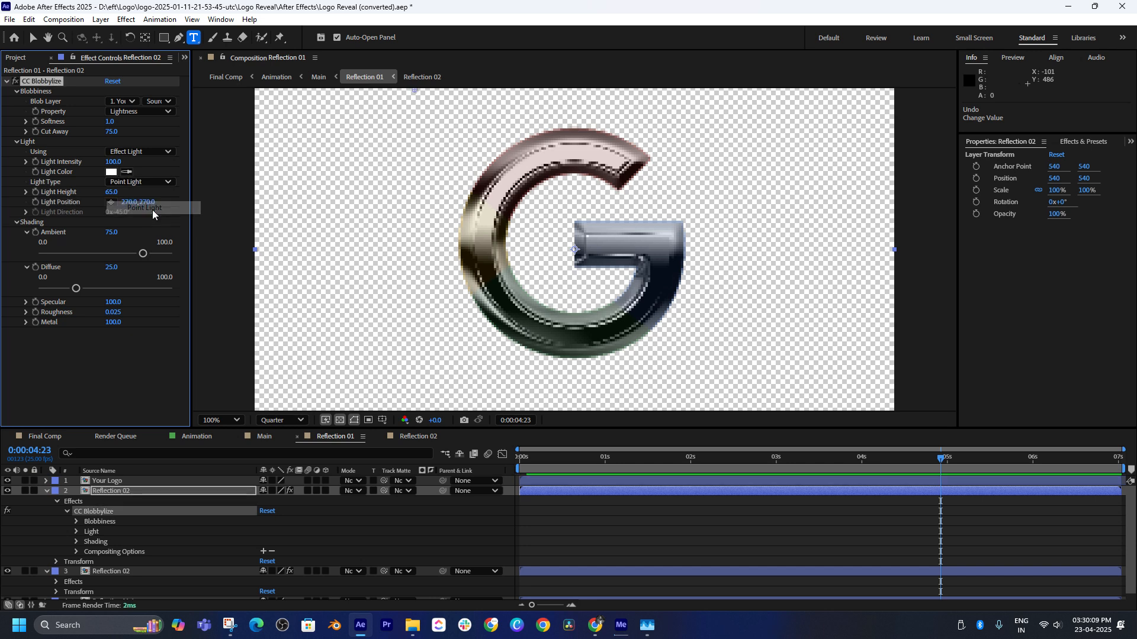
click(141, 151)
click(136, 179)
key(ctrl+z)
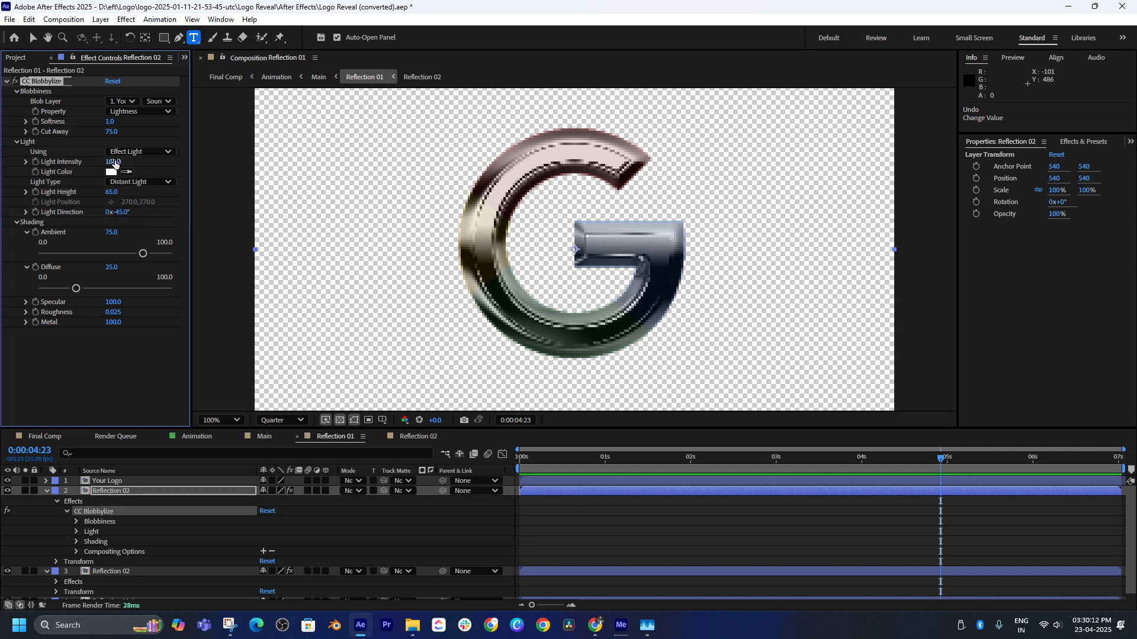
Expand the Light Intensity slider, try different Cut Away values down to 48 and undo them
click(26, 163)
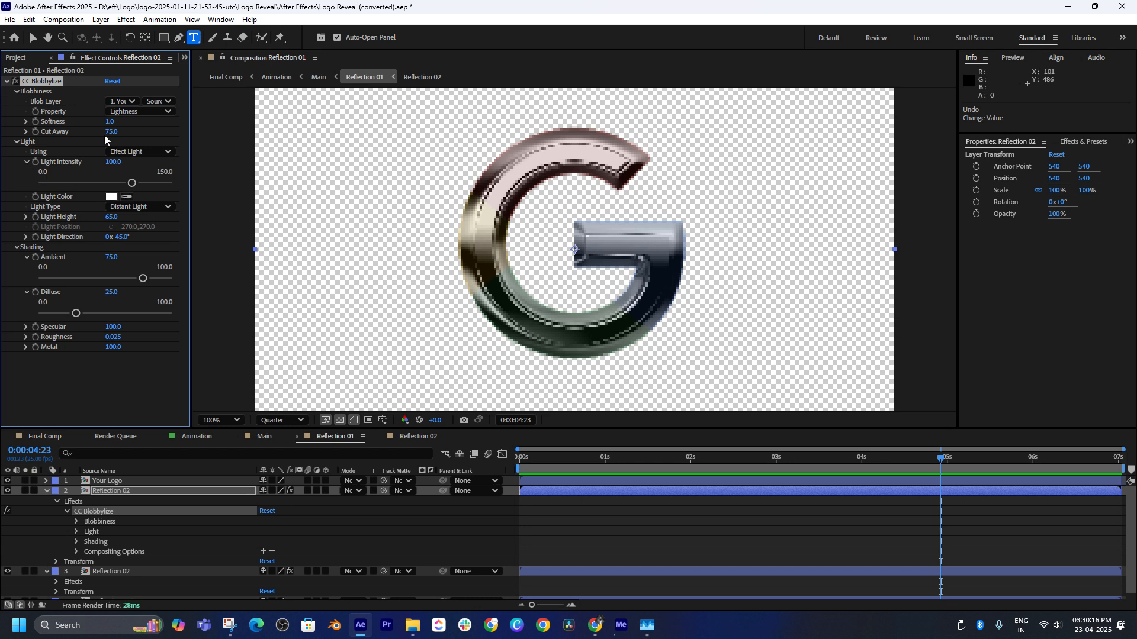
drag(112, 132, 111, 121)
key(ctrl+z)
drag(104, 131, 96, 130)
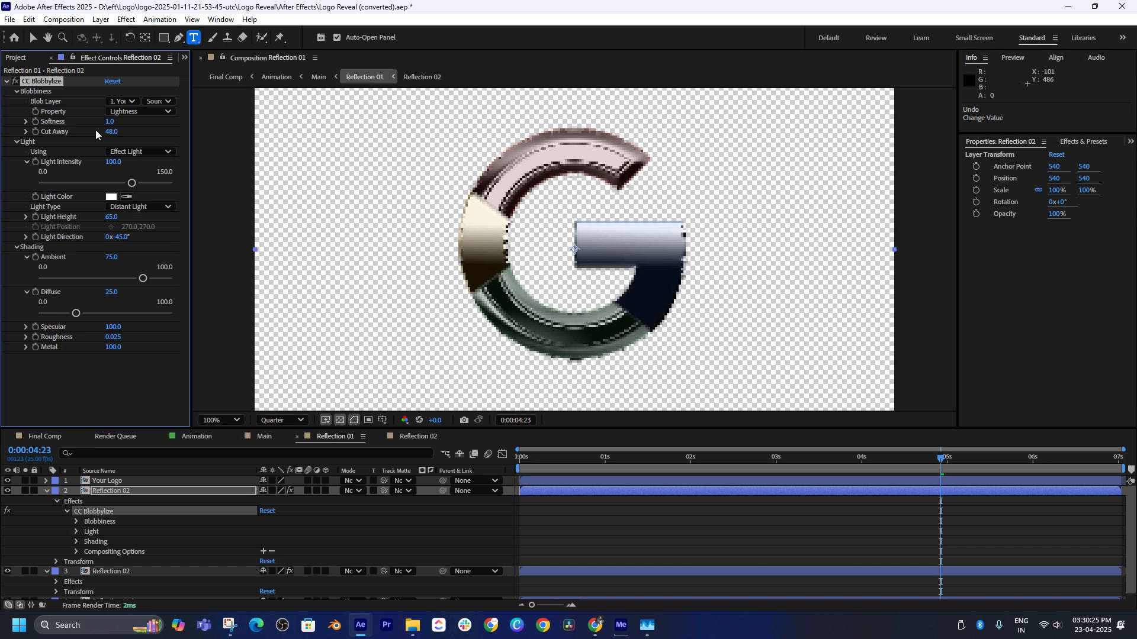
key(ctrl+z)
Try a CC Blobbylize Softness of 0.0, restore 1.0 and preview the Reflection 01 animation from the start
drag(111, 121, 126, 119)
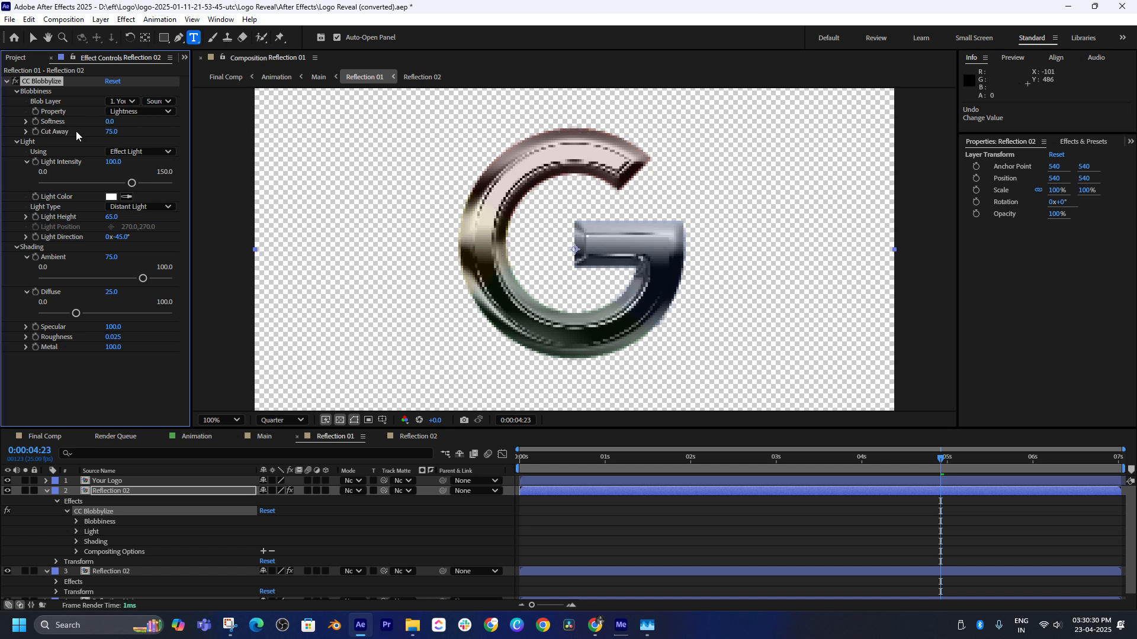
key(space)
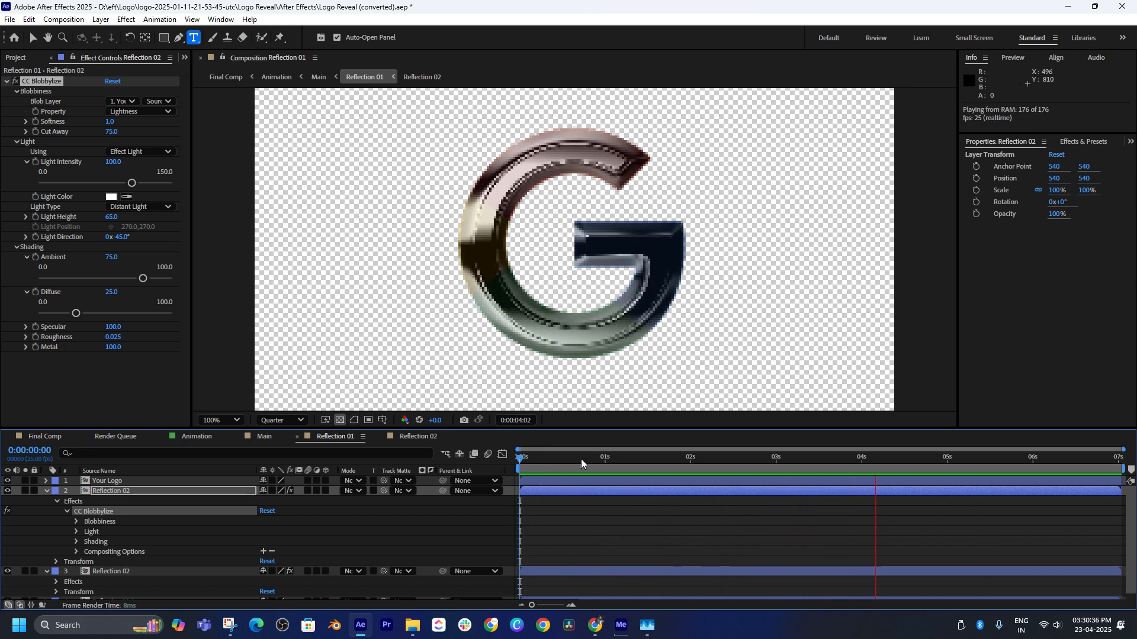
Return to the Main composition and scrub the logo animation from 0;00;01;14 to 0;00;02;20
click(263, 439)
click(549, 459)
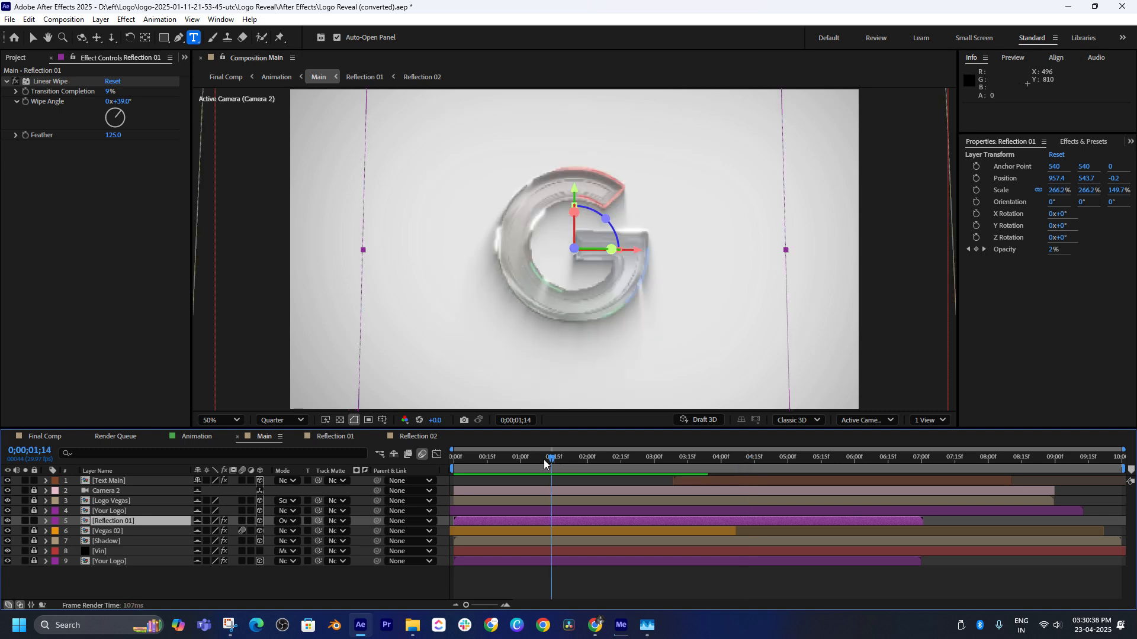
drag(544, 464, 632, 461)
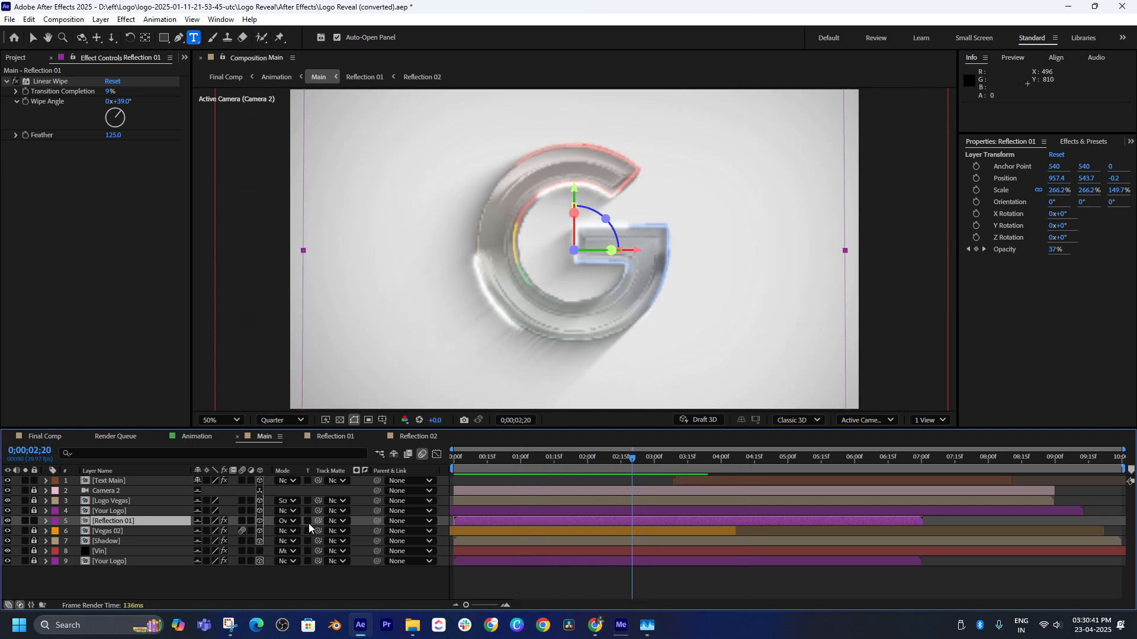
Unlock all remaining locked layers in the Main composition, including Your Logo, Vegas 02, Shadow, Vin, Camera 2 and Logo Vegas
click(116, 510)
click(34, 511)
click(34, 541)
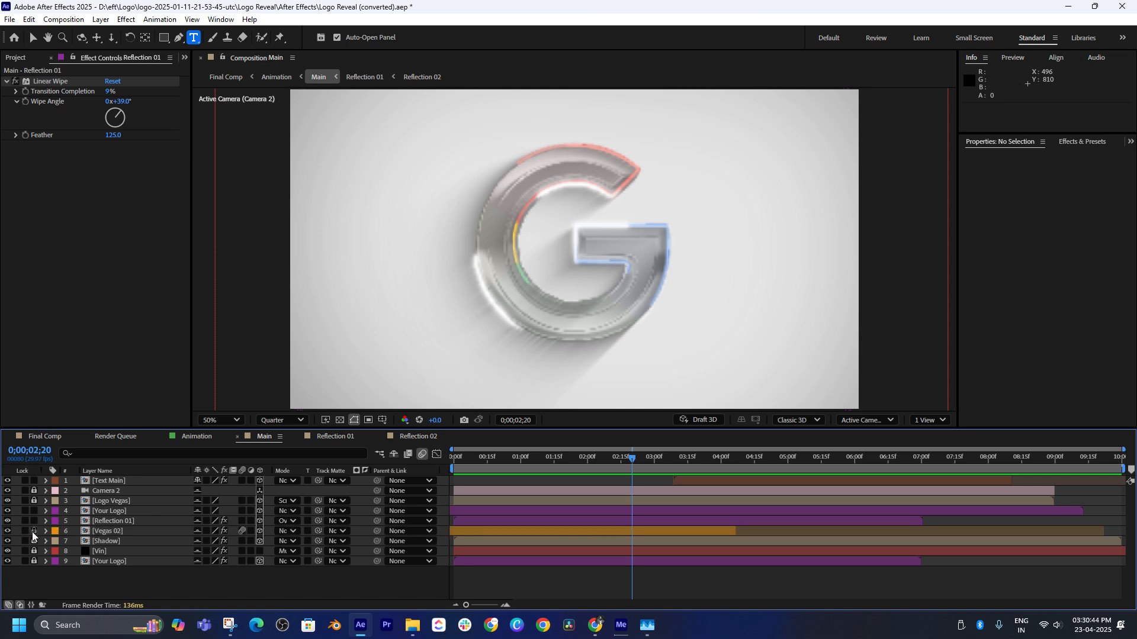
click(34, 551)
click(34, 561)
click(33, 491)
click(34, 501)
Open the Vegas 02 precomp from Main and scrub its stroke animation to 0:00:02:02
click(111, 532)
double_click(114, 534)
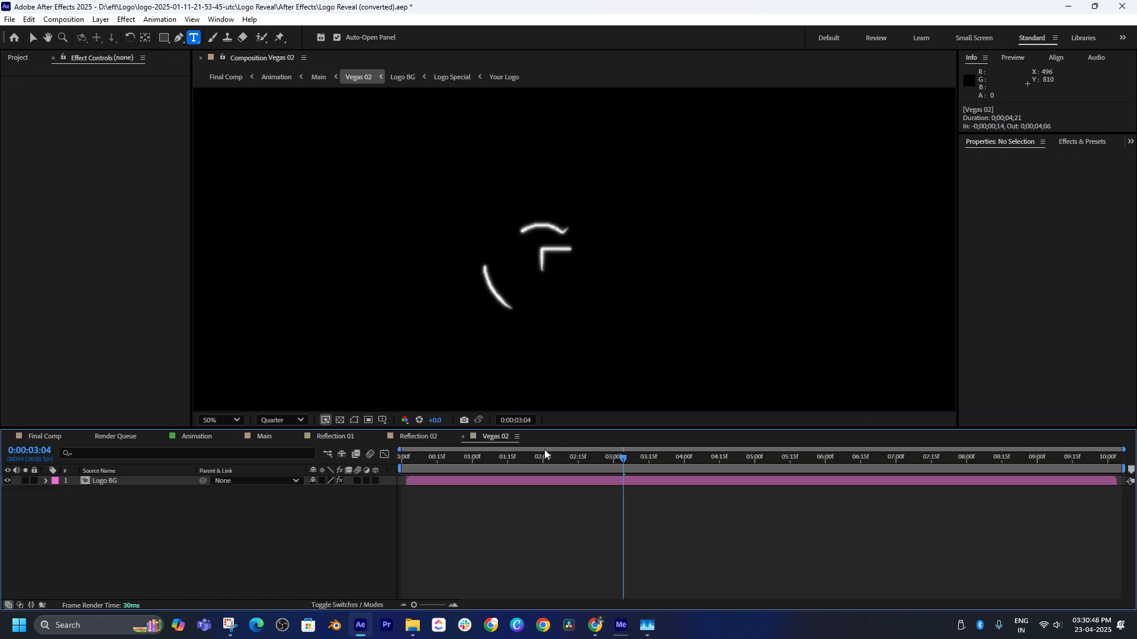
drag(424, 459, 547, 464)
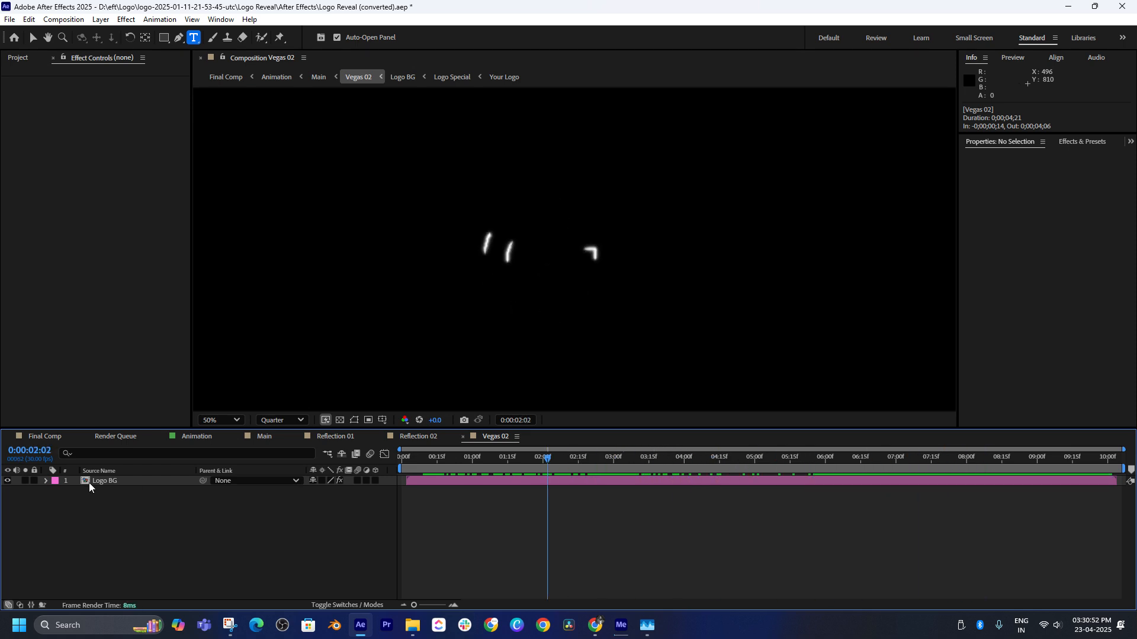
Select and expand the Logo BG layer and review its Vegas, Fill, Fast Box Blur and Glow effect settings
click(89, 482)
click(47, 482)
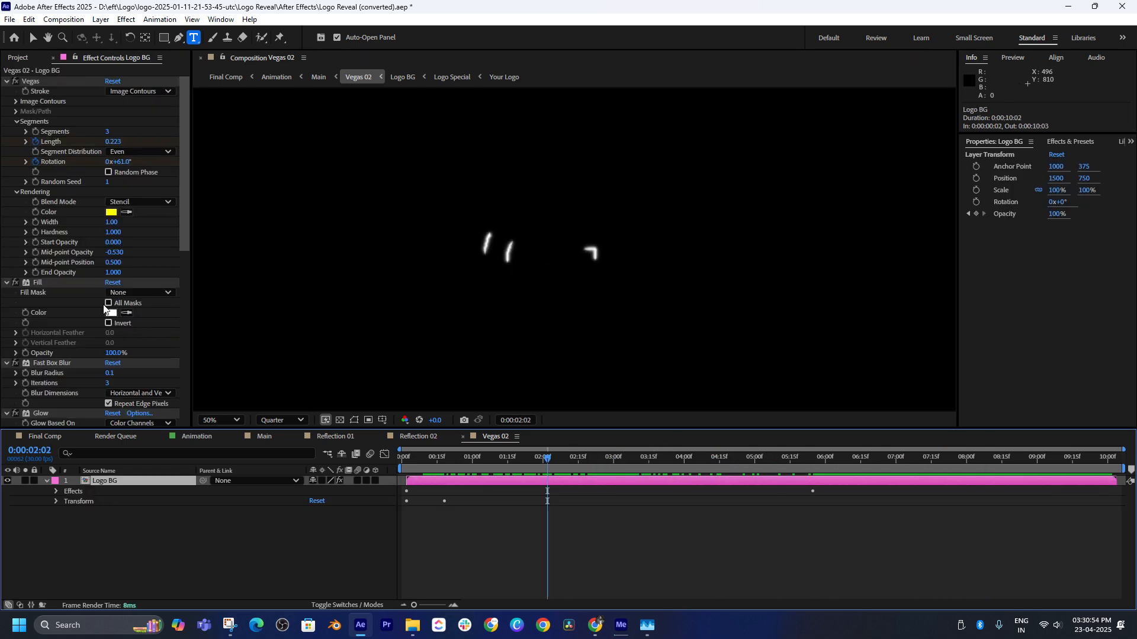
scroll(63, 303, down, 8)
click(63, 304)
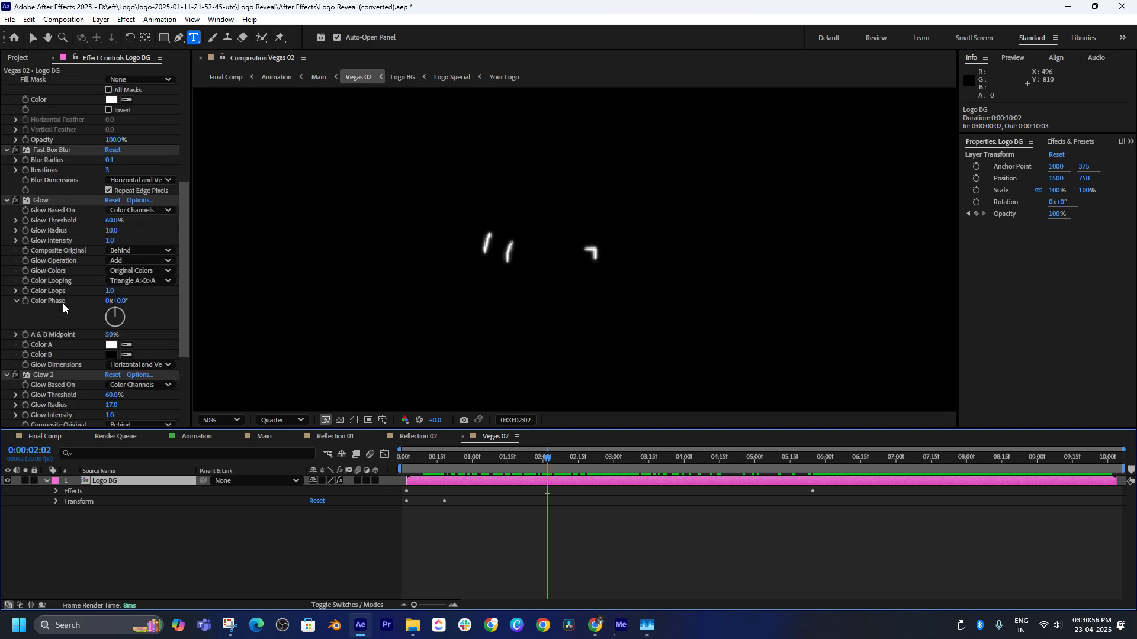
scroll(63, 303, down, 4)
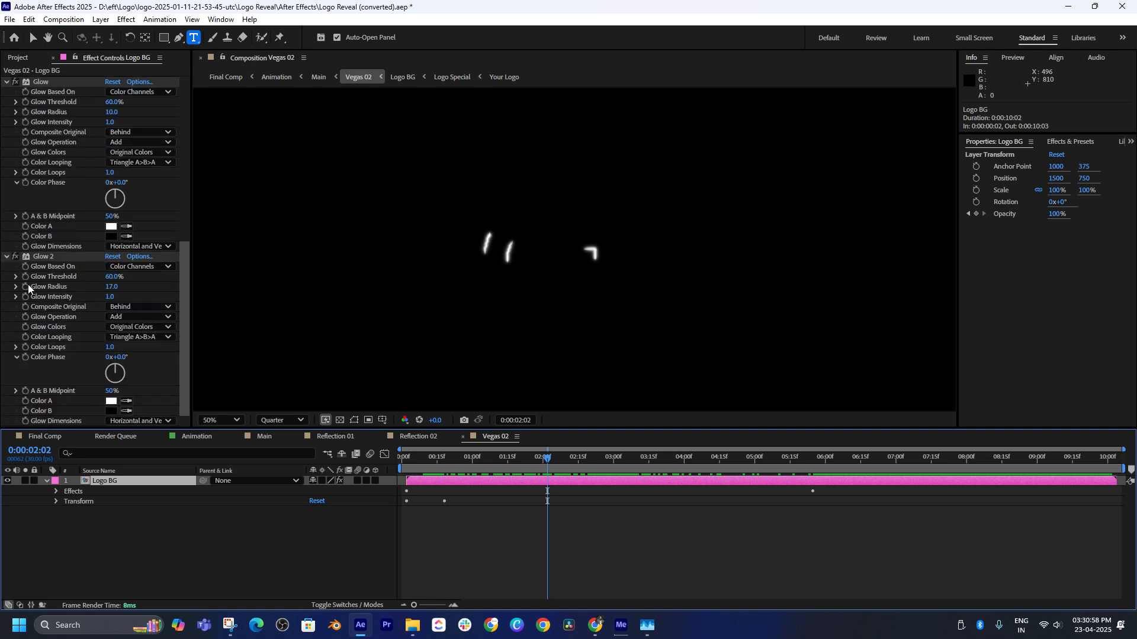
Collapse the Glow 2, Glow, Fill, Fast Box Blur and Vegas settings to leave only the effect names listed
click(6, 257)
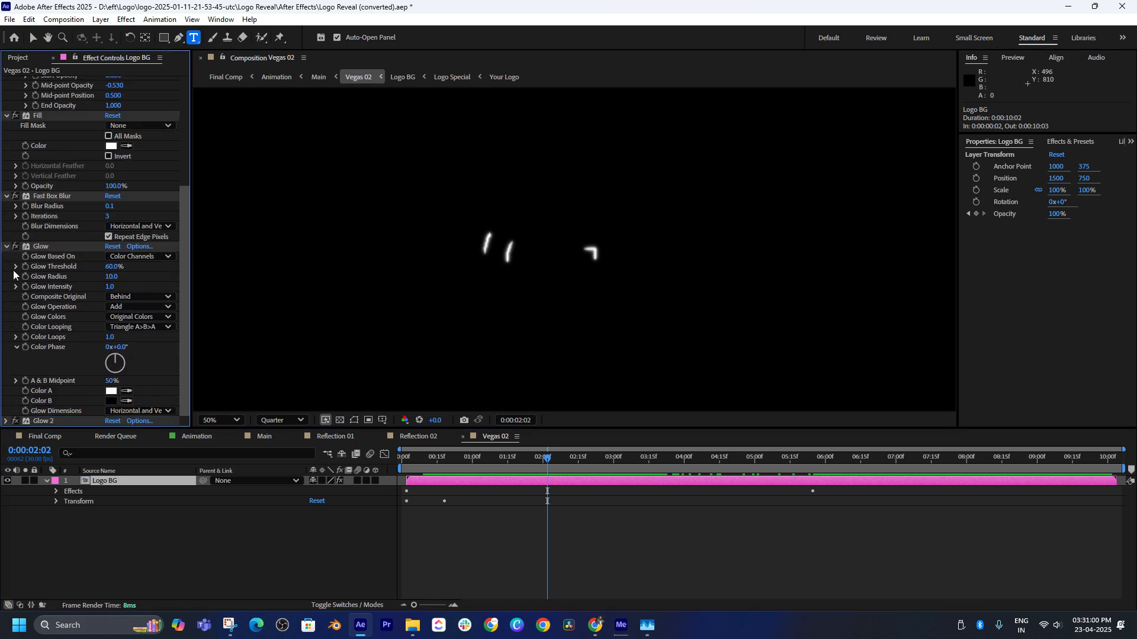
click(6, 247)
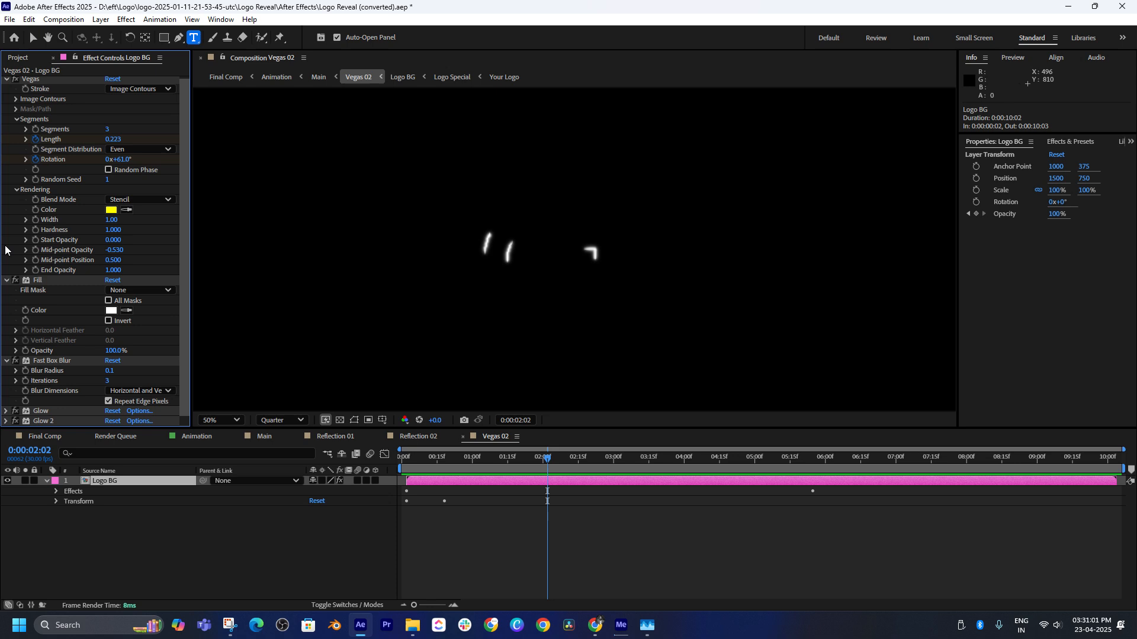
click(6, 280)
click(7, 292)
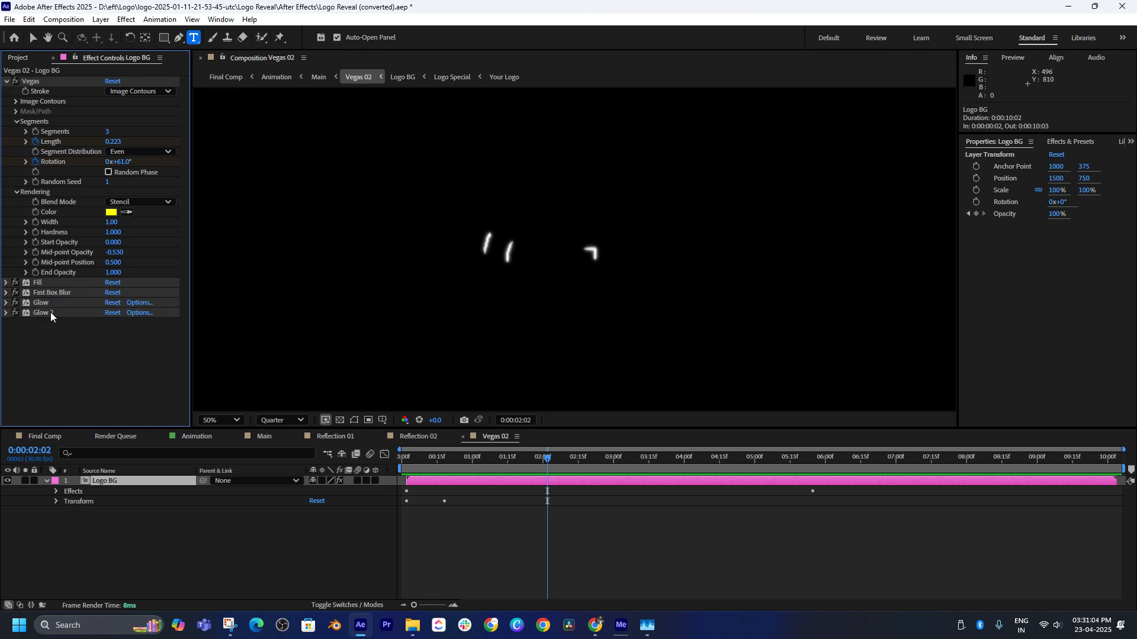
click(6, 82)
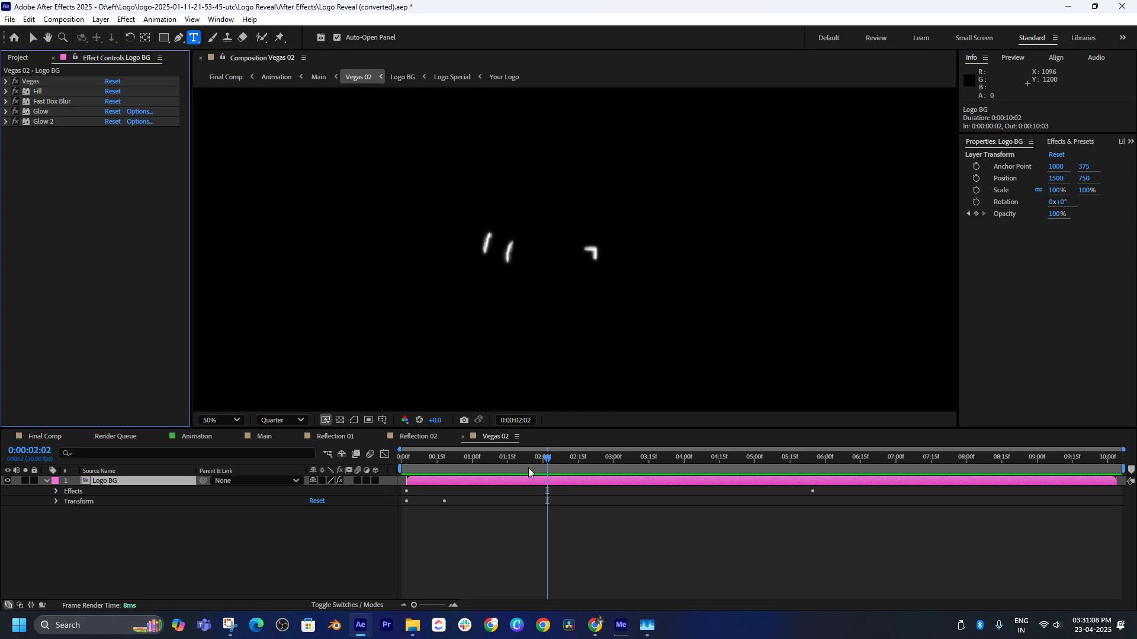
Expand Logo BG's Effects and Transform groups in the timeline and scrub the stroke animation to 0:00:02:25
drag(528, 468, 485, 466)
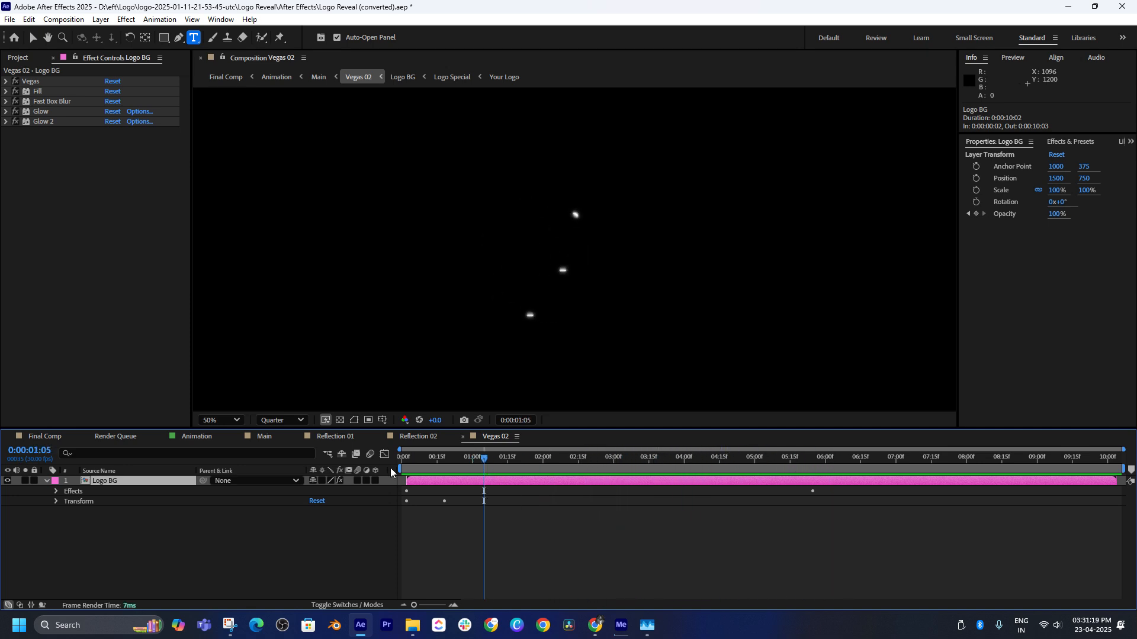
click(55, 492)
click(55, 552)
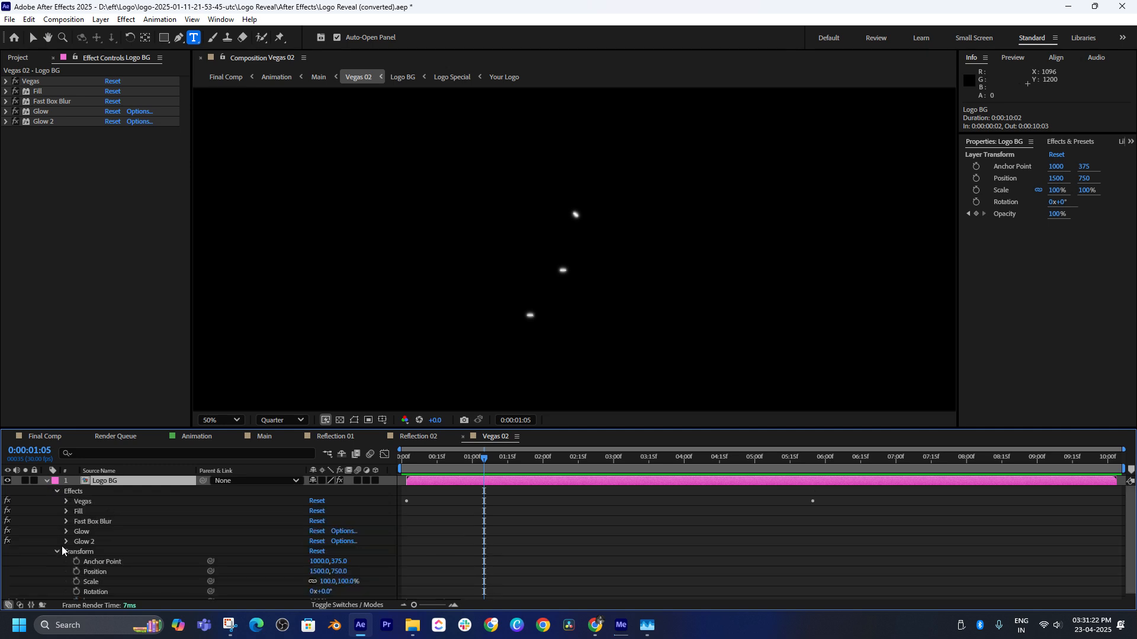
scroll(525, 532, down, 1)
mouse_move(428, 464)
mouse_down()
mouse_move(411, 467)
mouse_move(662, 471)
mouse_move(600, 477)
mouse_up()
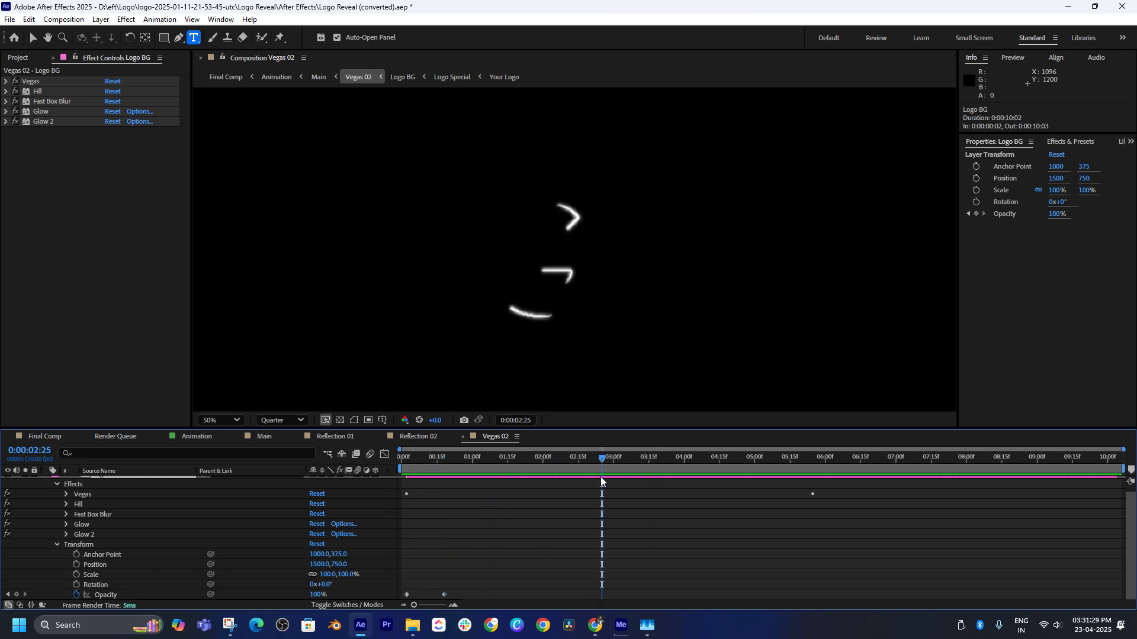
Expand the Vegas effect's Segments group on Logo BG to inspect the Length and Rotation keyframes
click(65, 494)
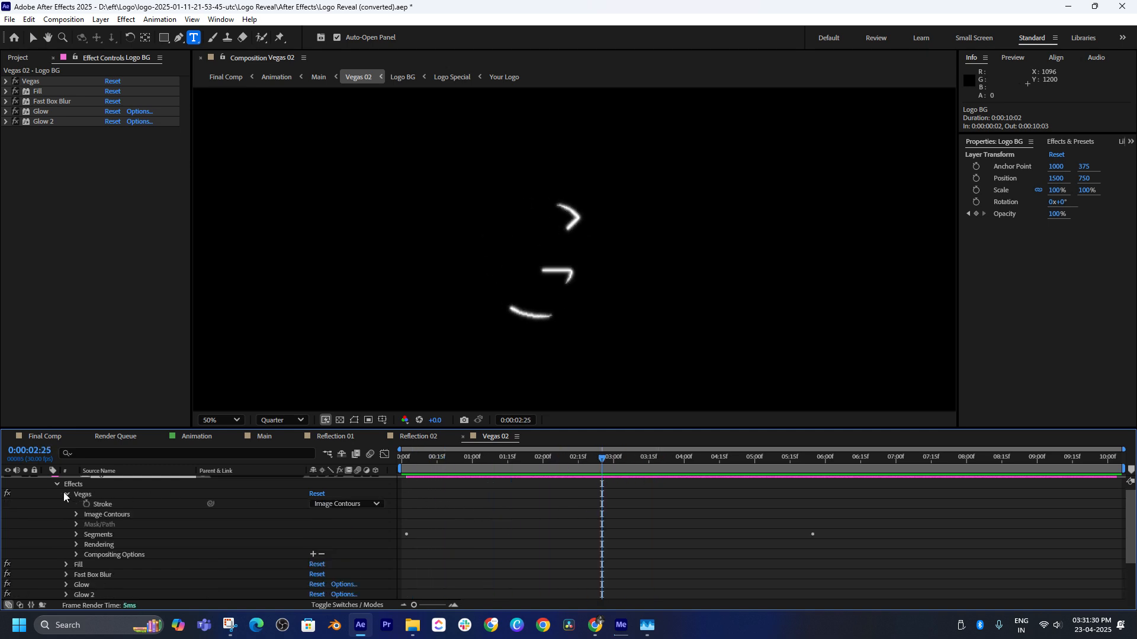
click(409, 539)
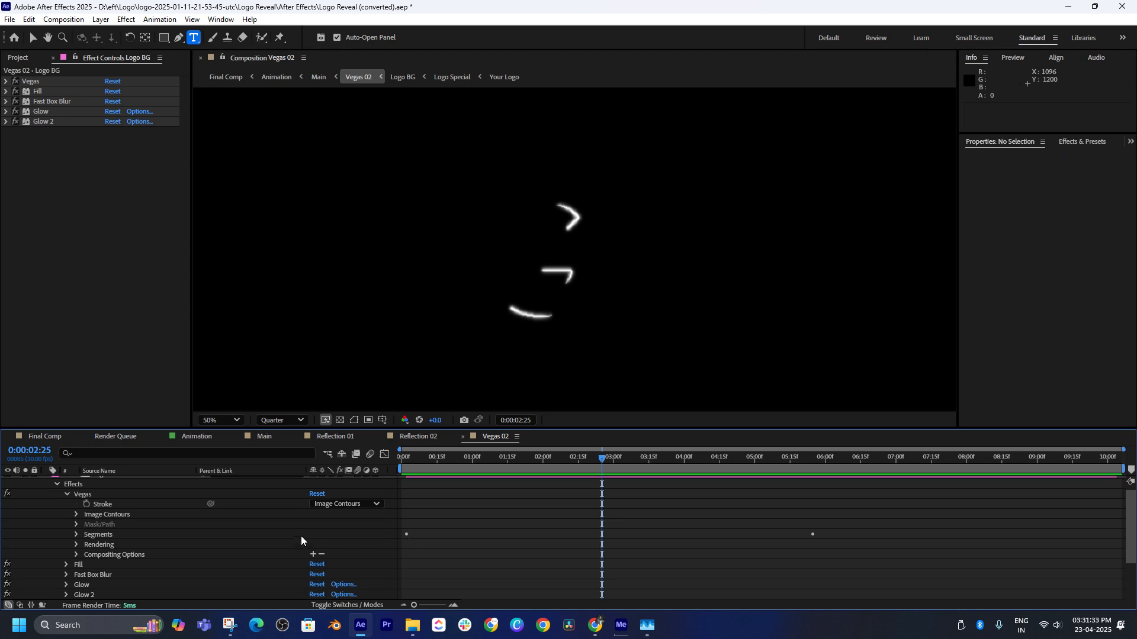
click(75, 535)
scroll(501, 542, down, 1)
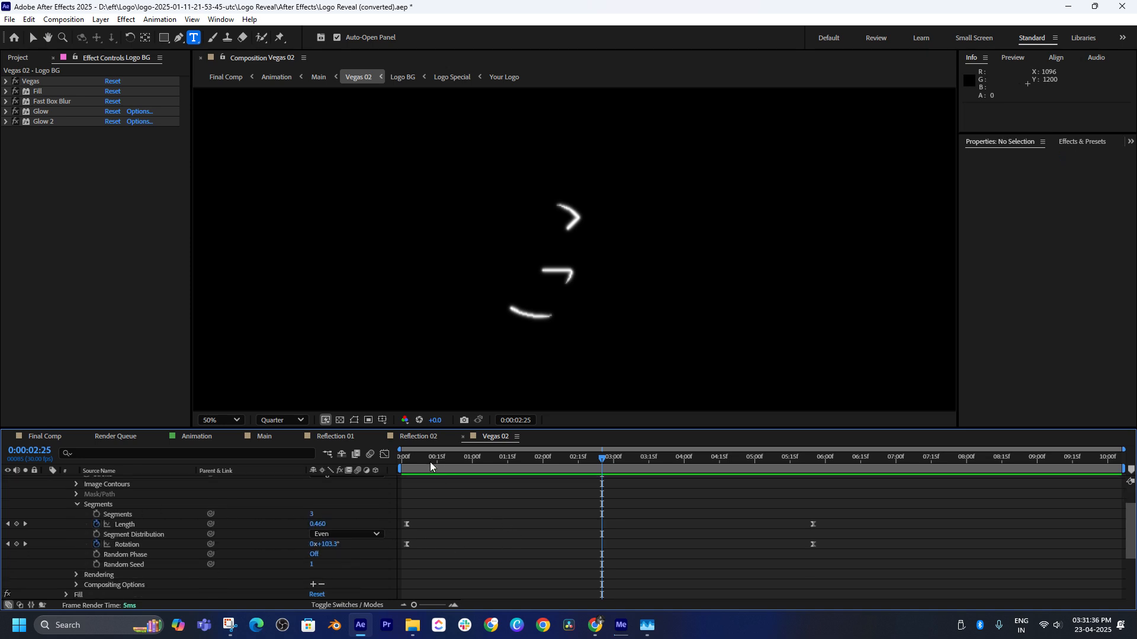
Scrub between the Length and Rotation keyframes up to 0:00:05:25 and check the Segment Distribution options
click(411, 459)
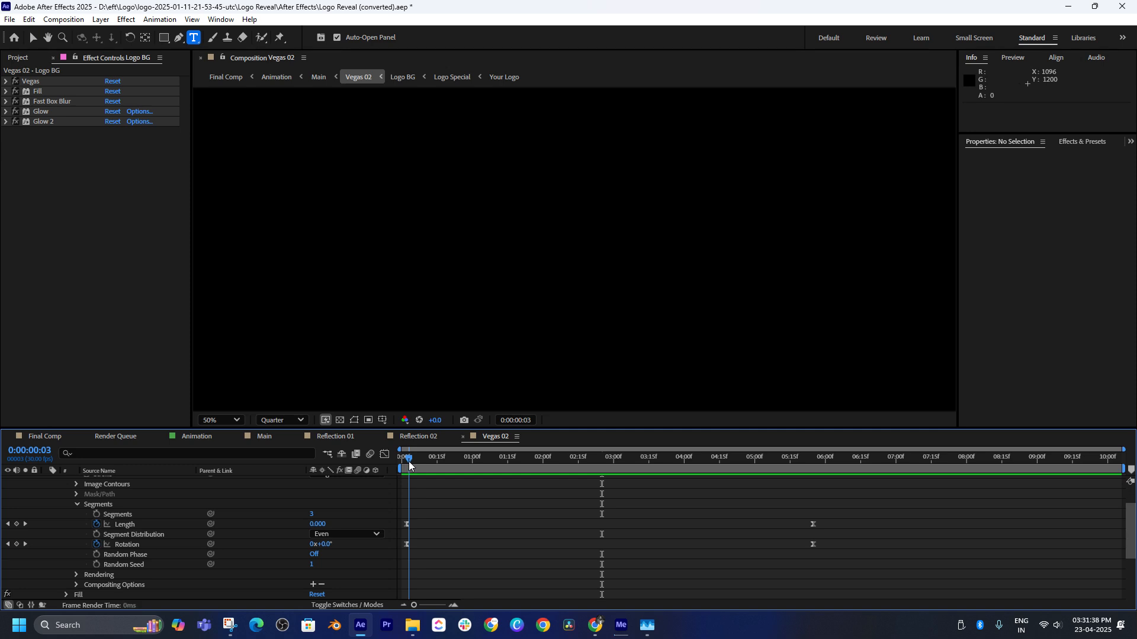
drag(409, 466, 812, 472)
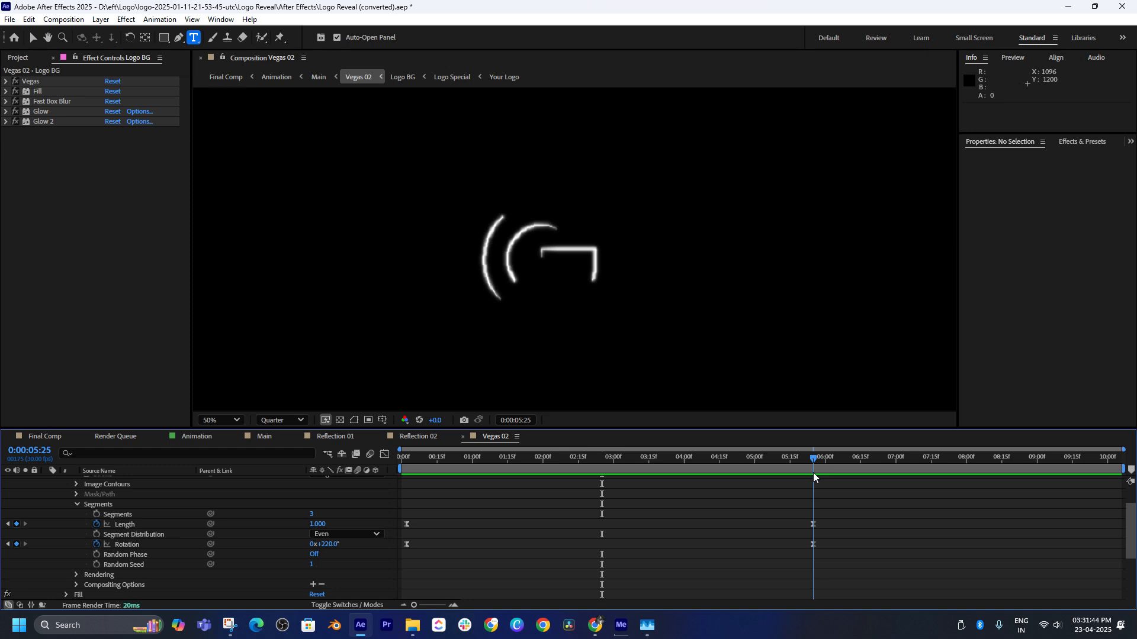
click(338, 535)
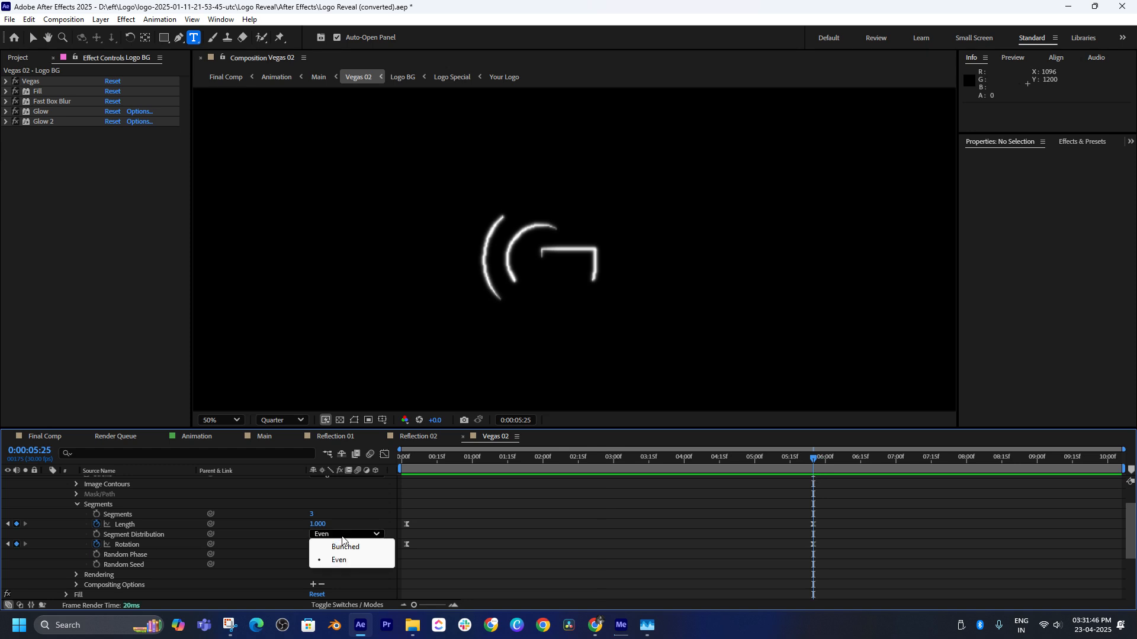
drag(727, 457, 595, 464)
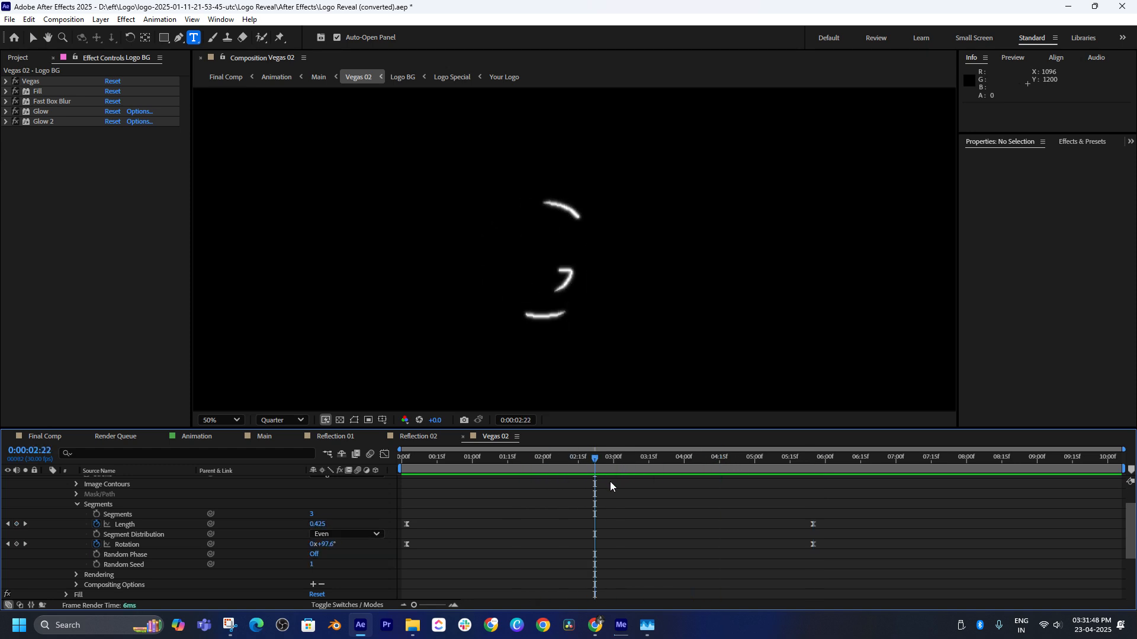
Preview the Vegas 02 animation from about 1 second and fit the composition to the viewer
key(space)
click(474, 458)
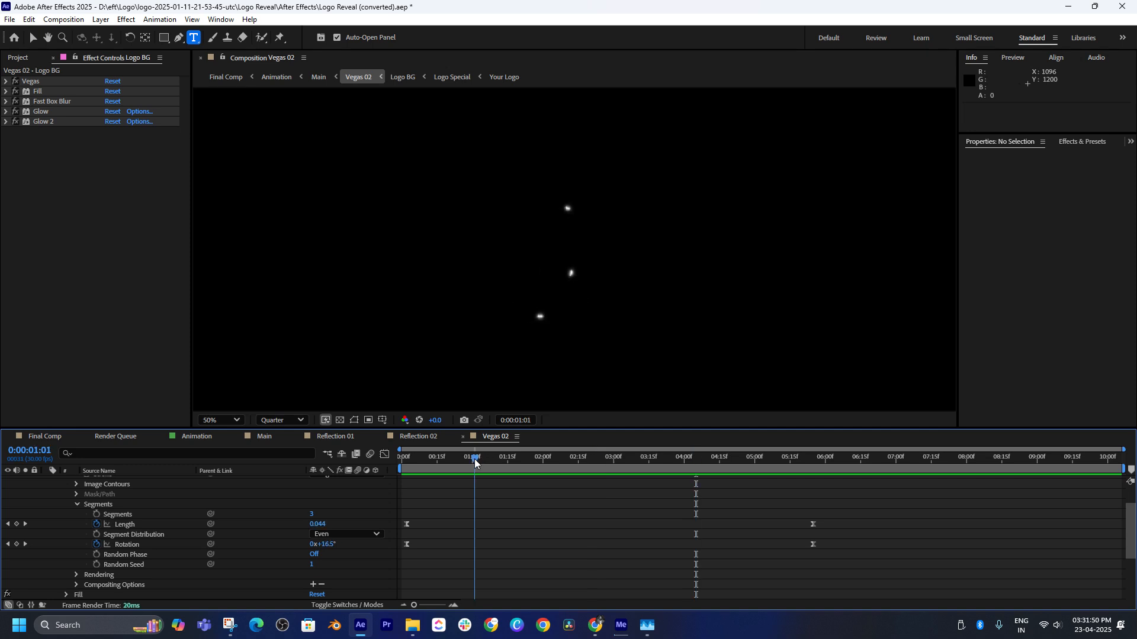
click(210, 424)
click(229, 201)
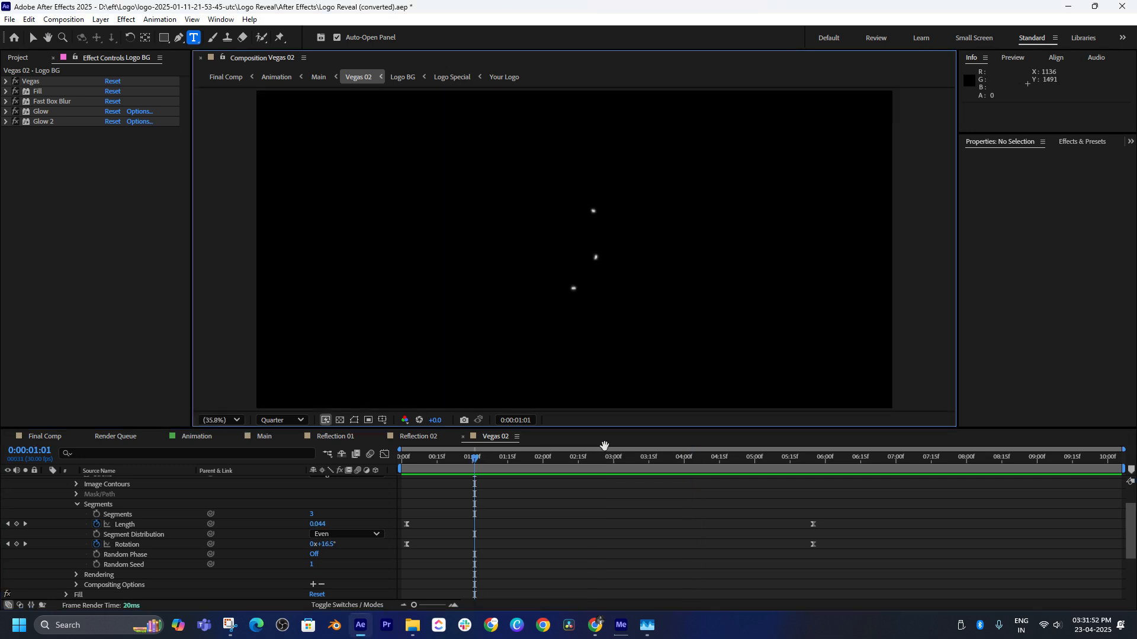
key(space)
Switch back to the Main composition and preview the logo animation from its first second
click(404, 438)
click(334, 437)
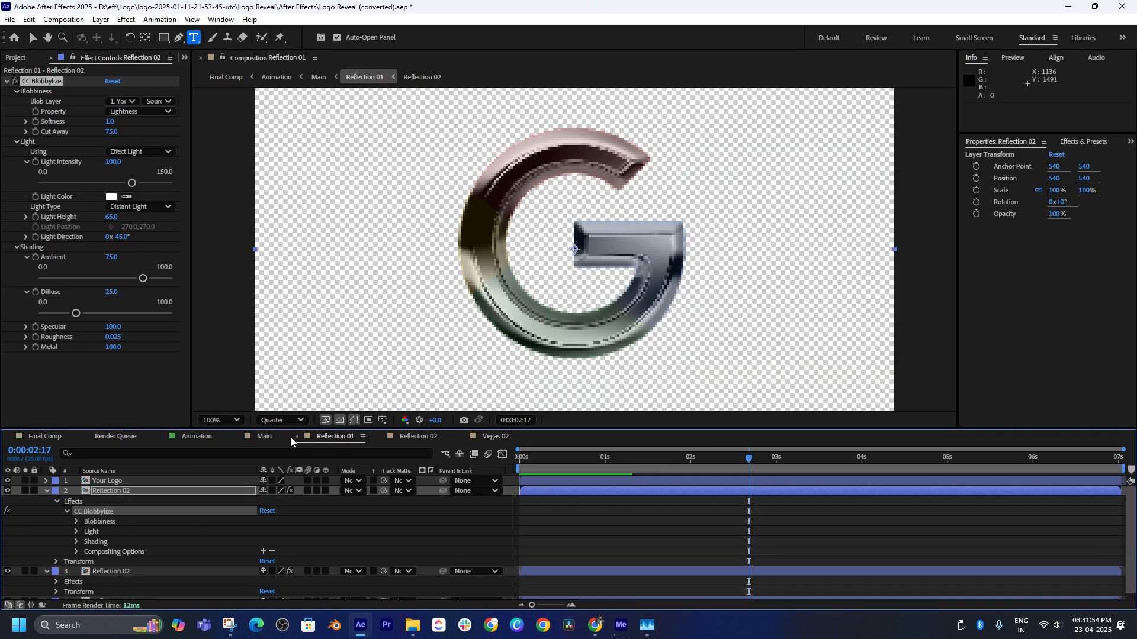
click(264, 437)
mouse_move(511, 460)
mouse_down()
mouse_move(483, 458)
mouse_move(603, 446)
mouse_move(504, 453)
mouse_up()
key(space)
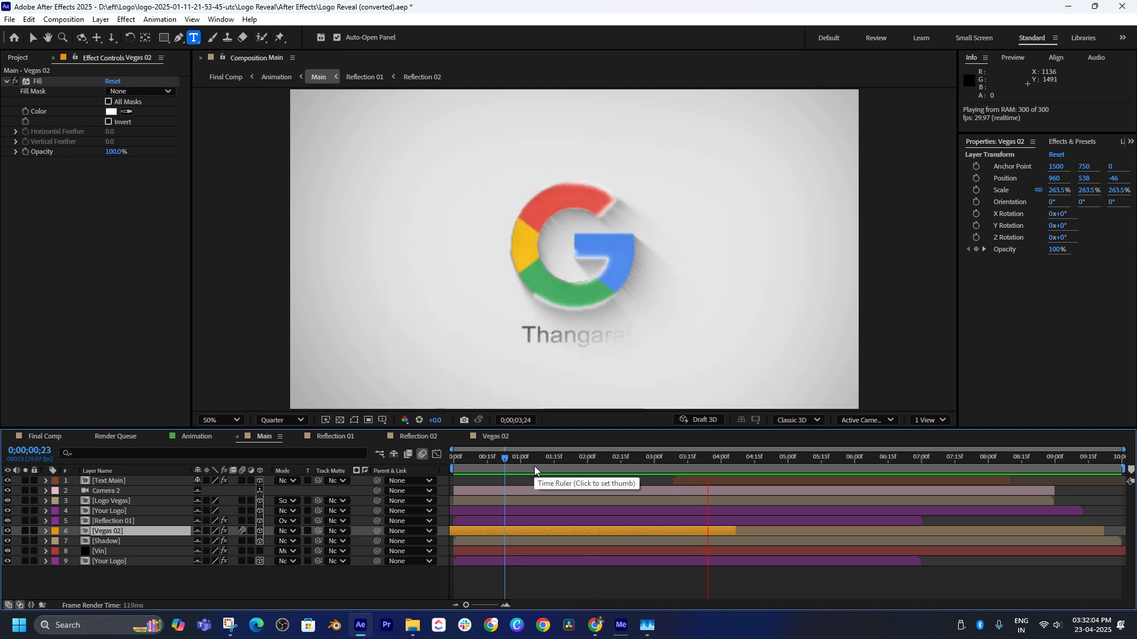
click(487, 467)
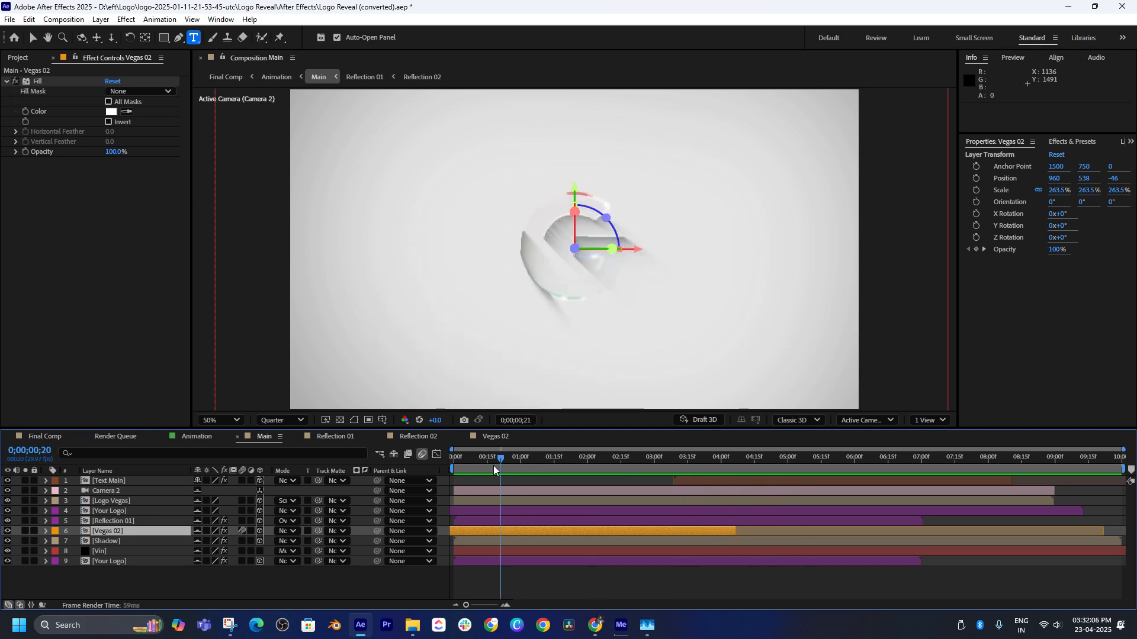
key(space)
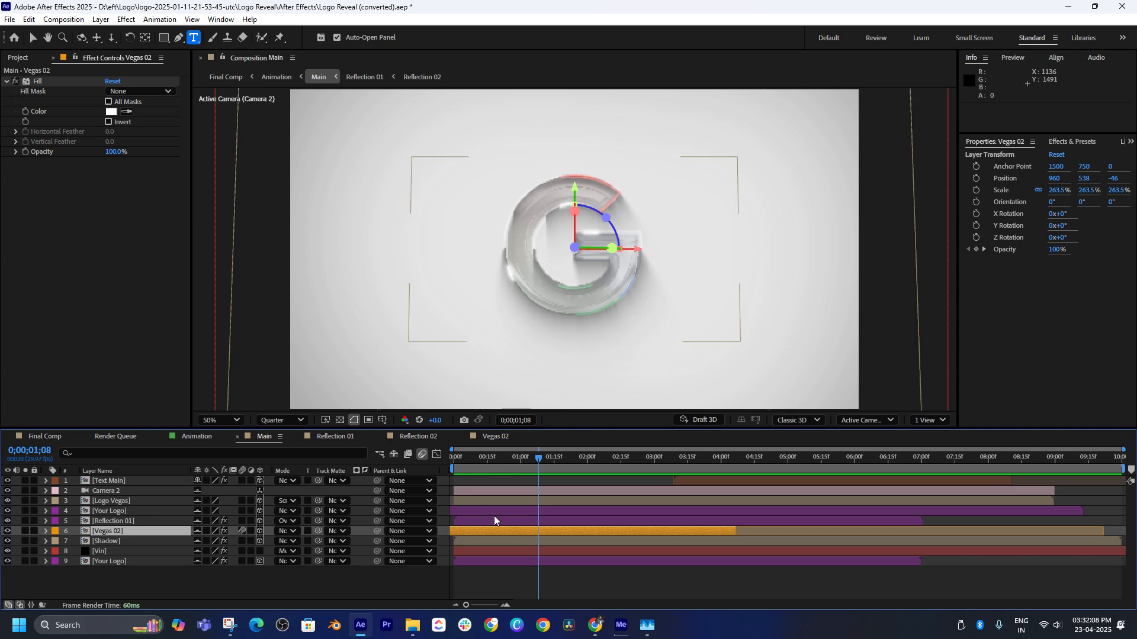
Open the Shadow precomp from Main, scrub its first second and preview it from the start
click(127, 541)
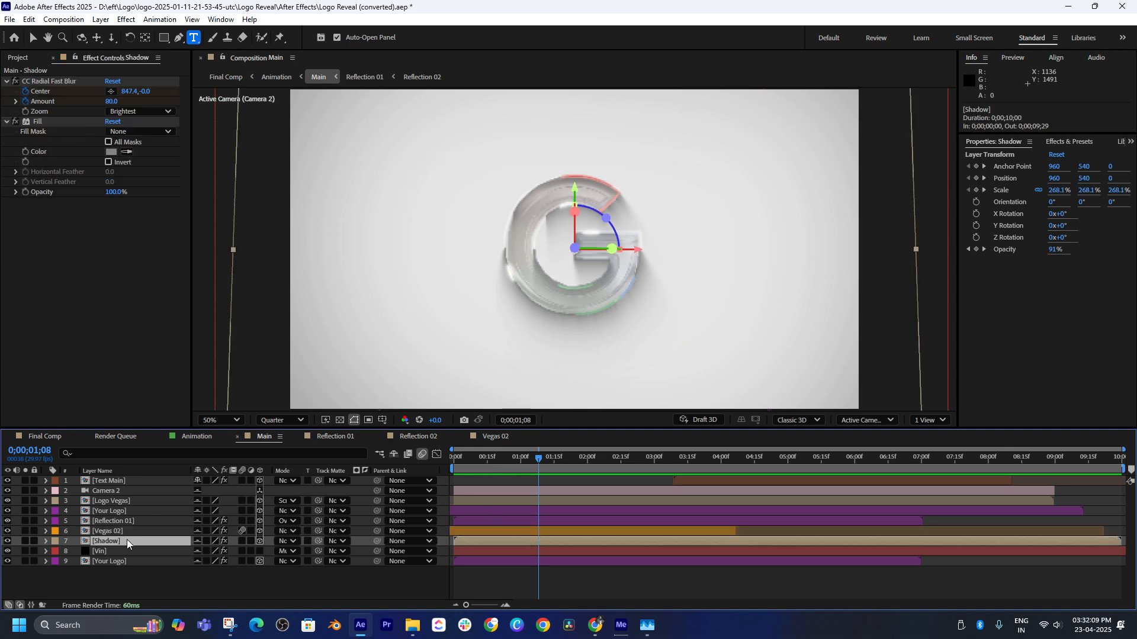
double_click(125, 541)
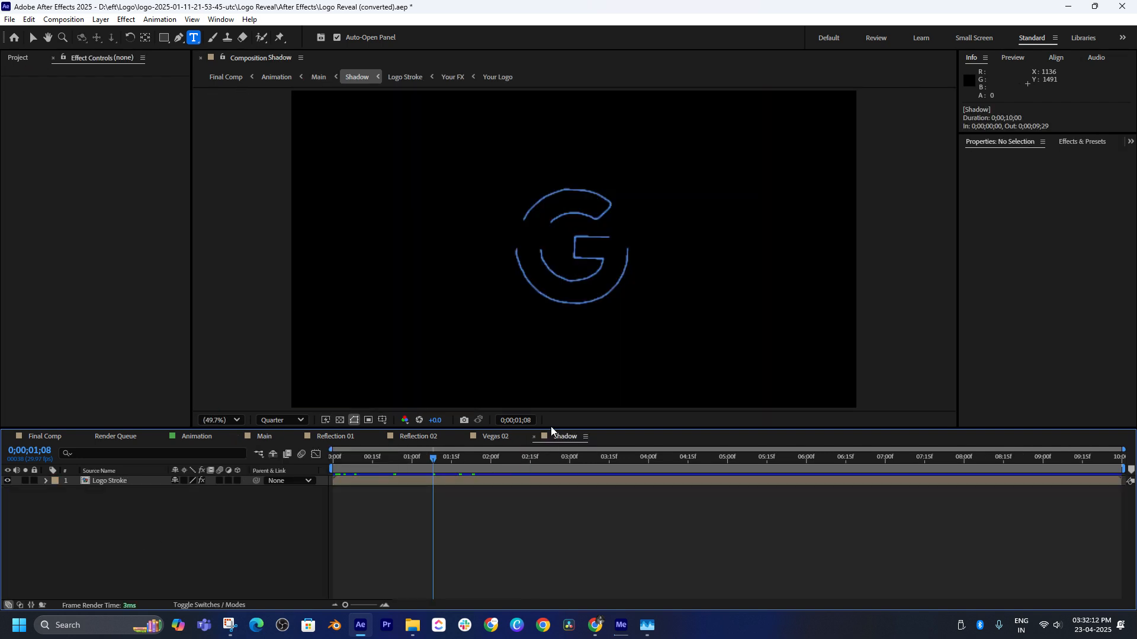
click(394, 458)
mouse_move(388, 457)
mouse_down()
mouse_move(358, 461)
mouse_move(370, 461)
mouse_up()
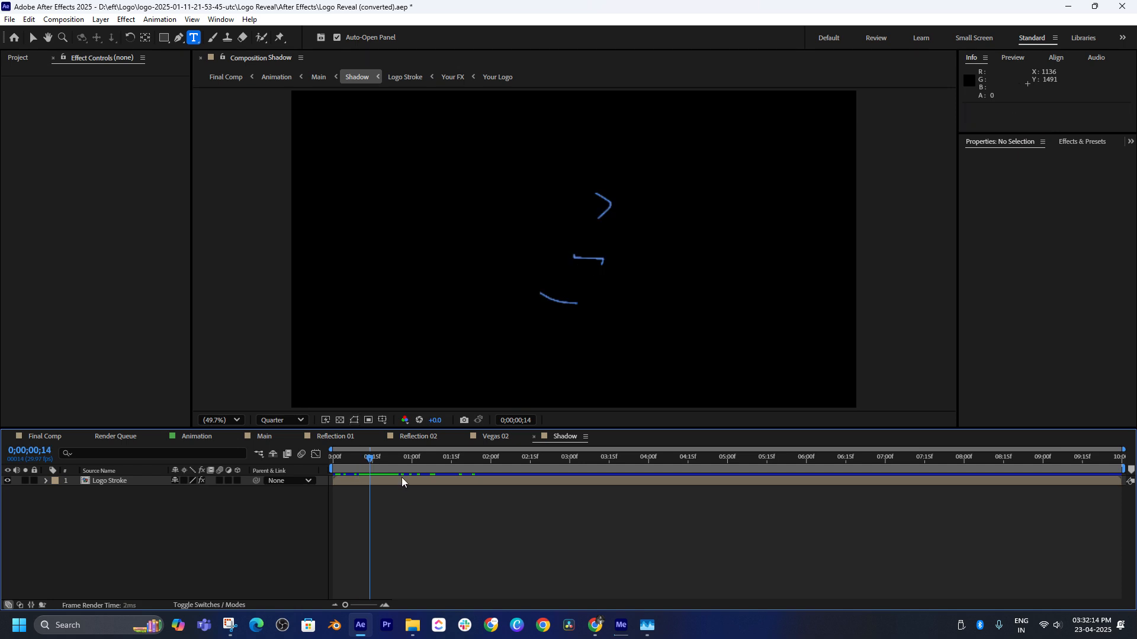
key(space)
click(333, 457)
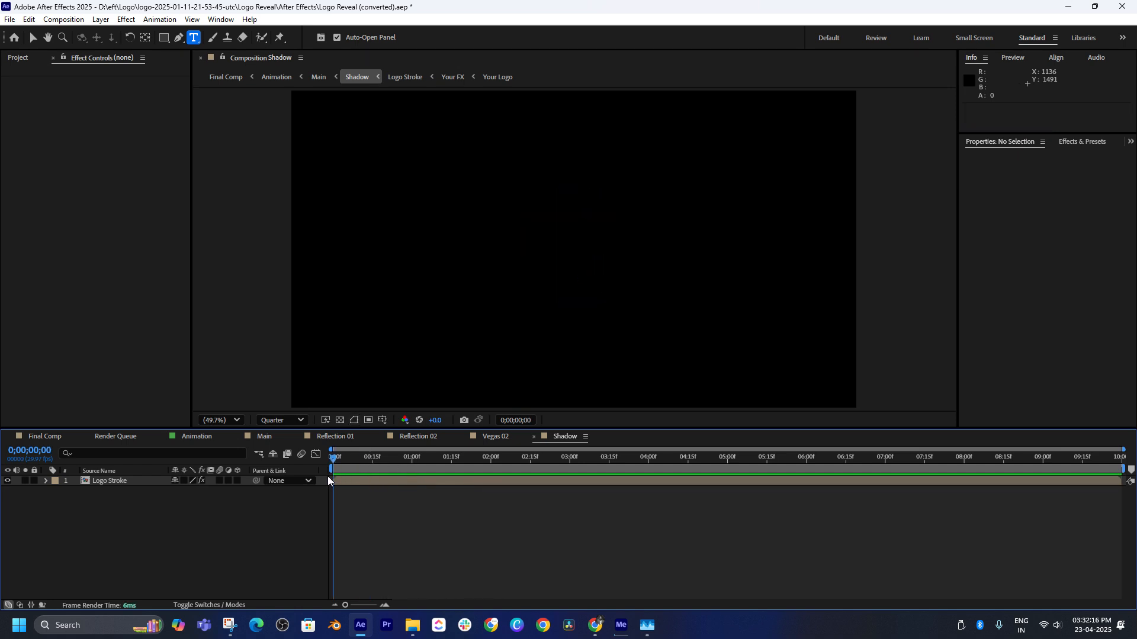
key(space)
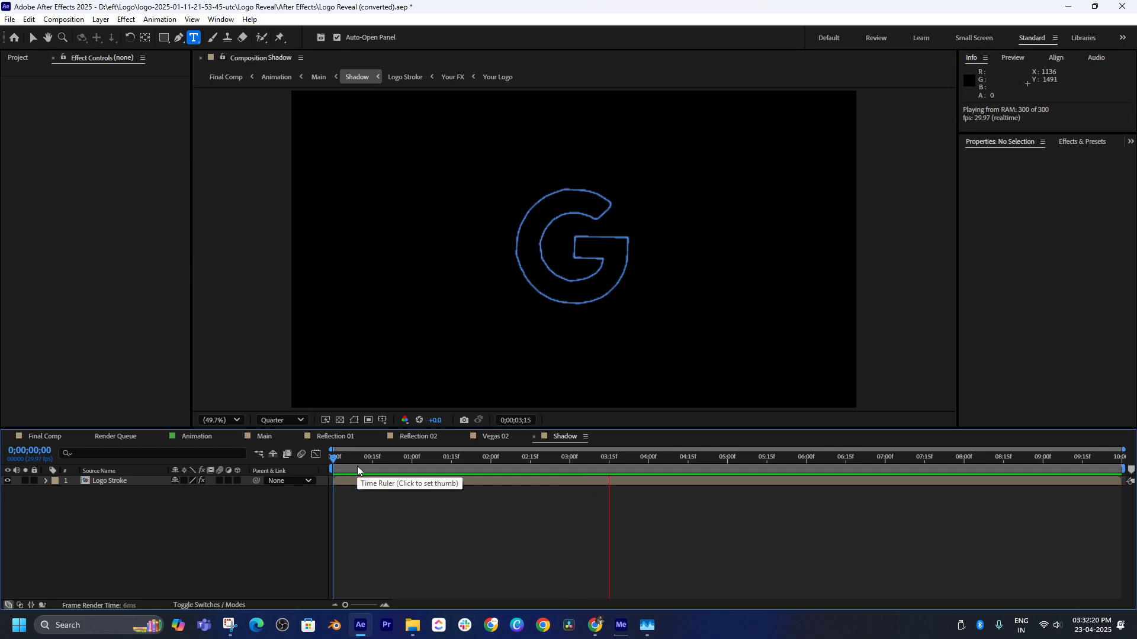
Reveal the Segments settings of the Vegas effect on the Logo Stroke layer and scrub its Length and Rotation animation to 0:00:01:09
drag(357, 467, 443, 451)
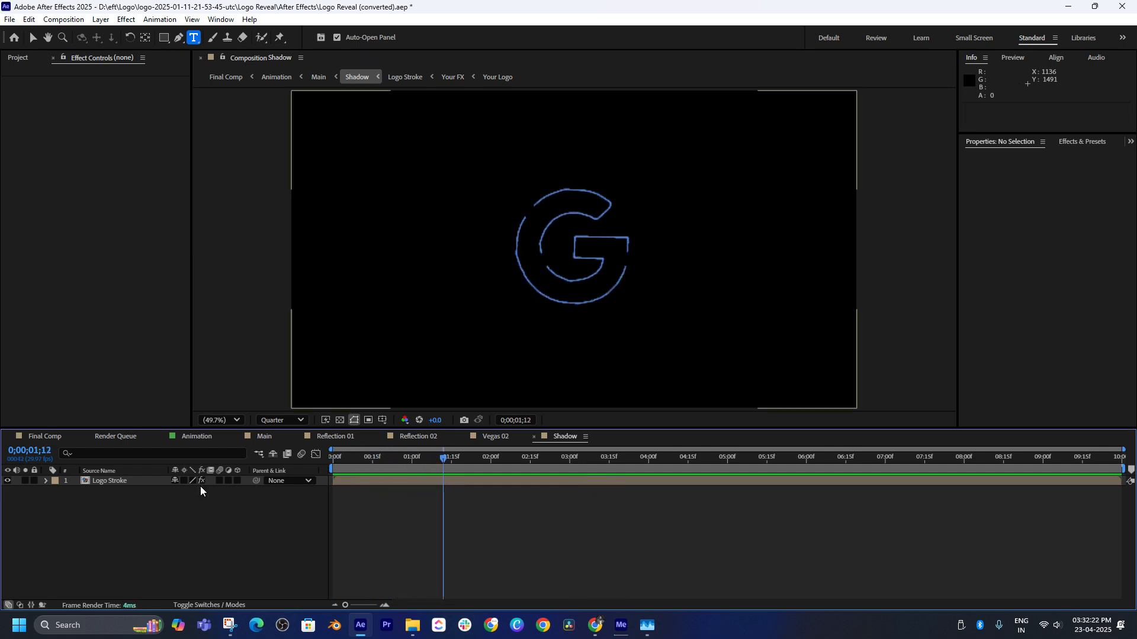
click(46, 481)
click(57, 491)
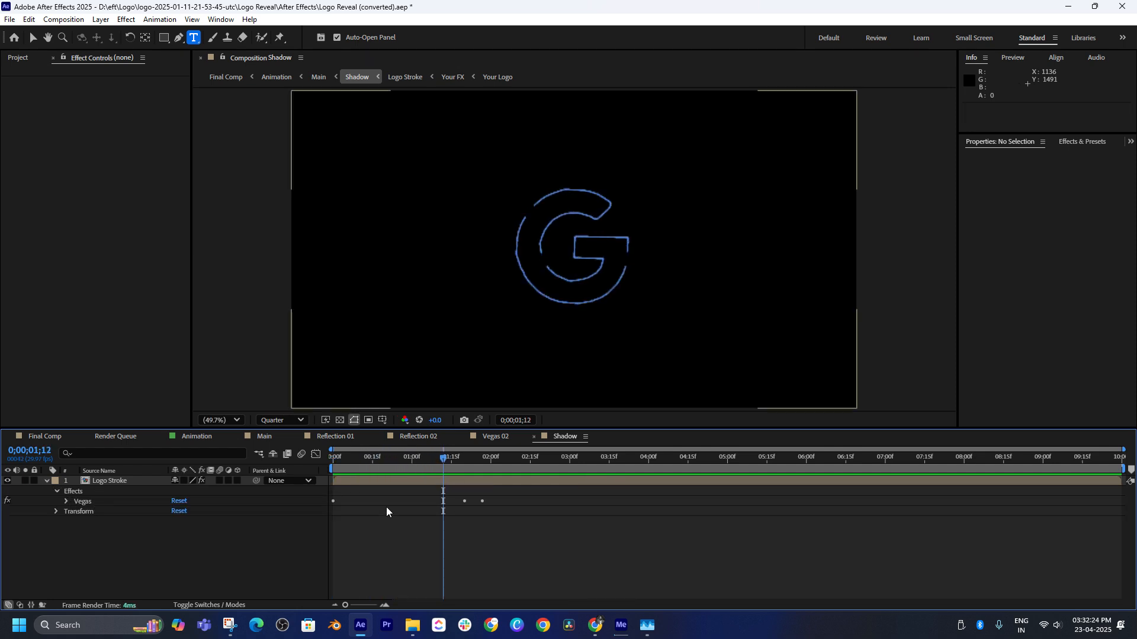
click(68, 502)
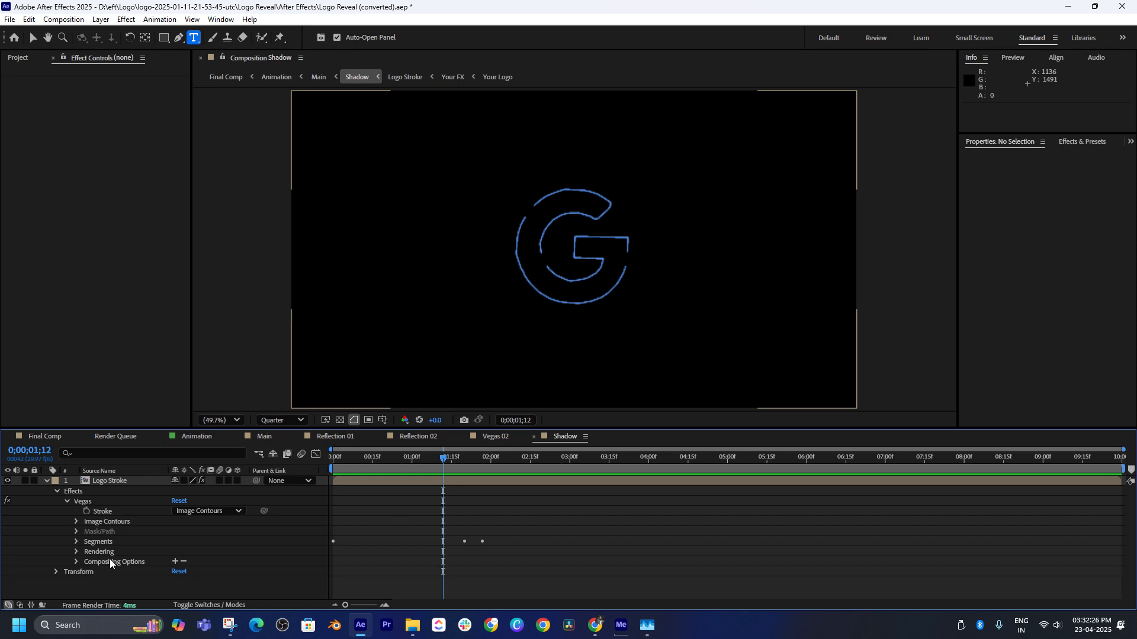
click(75, 541)
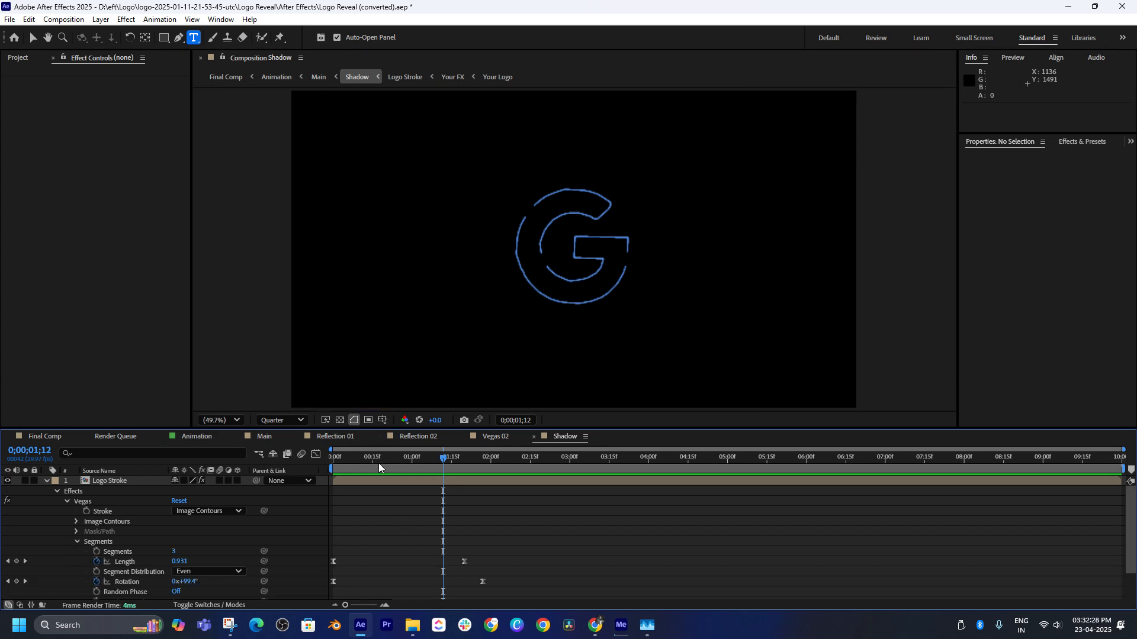
mouse_move(379, 463)
mouse_down()
mouse_move(351, 471)
mouse_move(487, 456)
mouse_move(338, 480)
mouse_move(463, 481)
mouse_move(363, 491)
mouse_move(435, 491)
mouse_up()
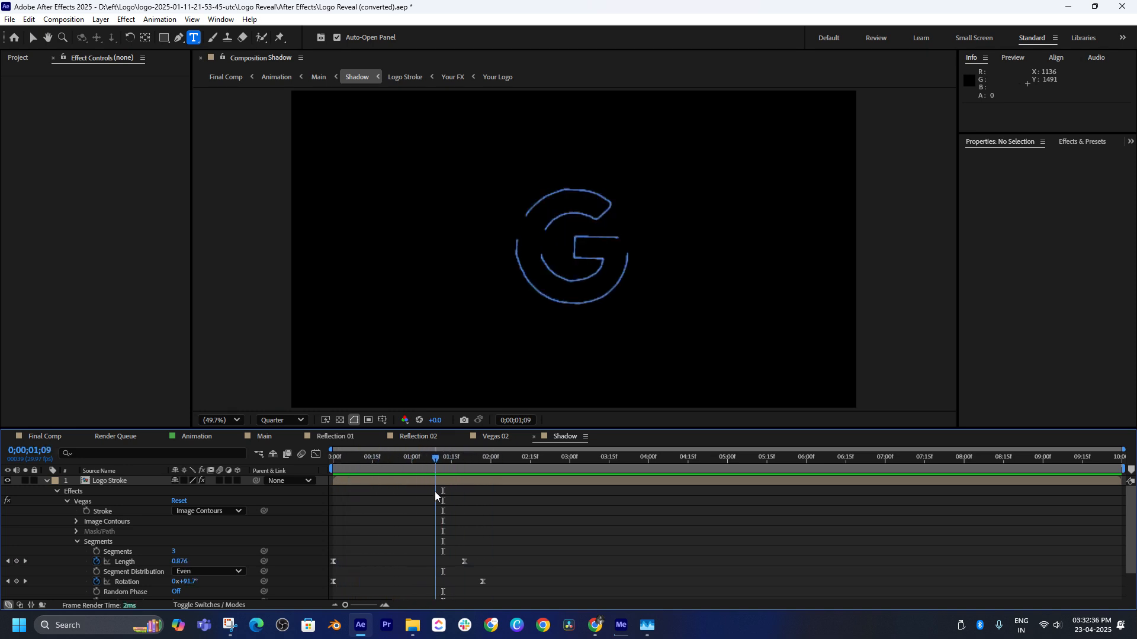
Scrub the Animation composition to 0:00:02:14 and preview the Main composition from 0:00:00:09
click(190, 437)
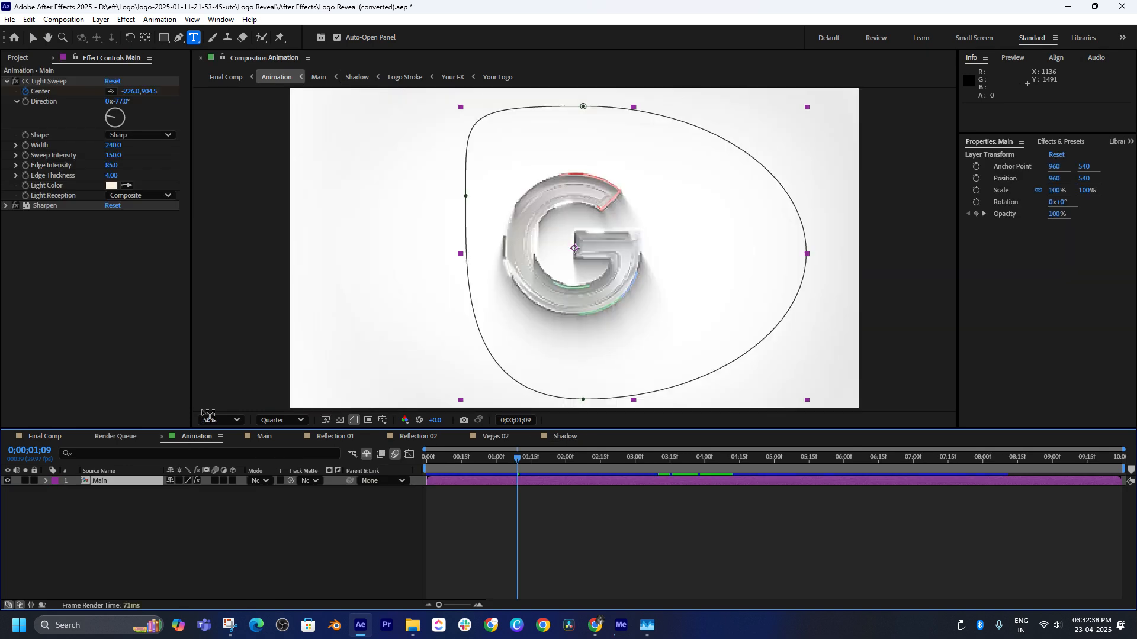
drag(516, 458, 599, 461)
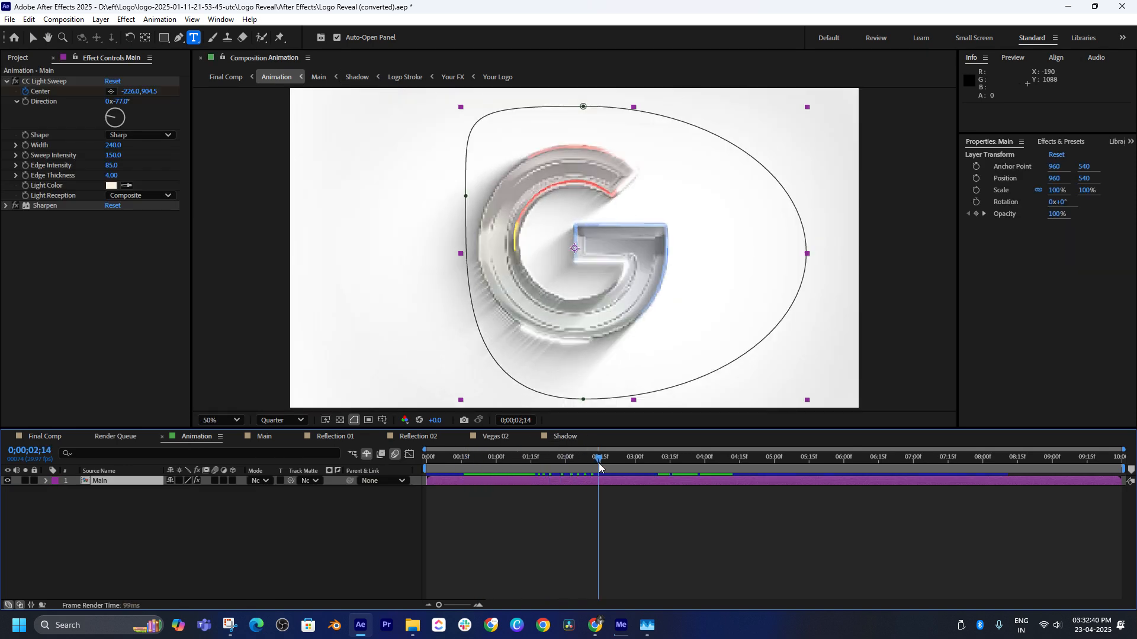
click(259, 437)
drag(453, 459, 488, 473)
key(space)
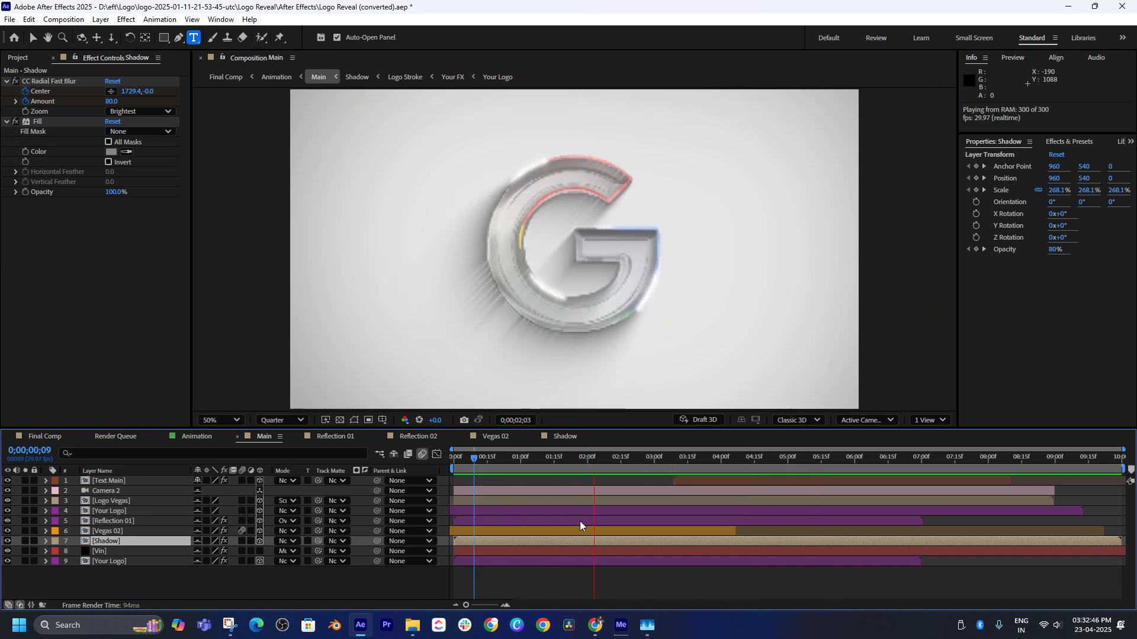
key(space)
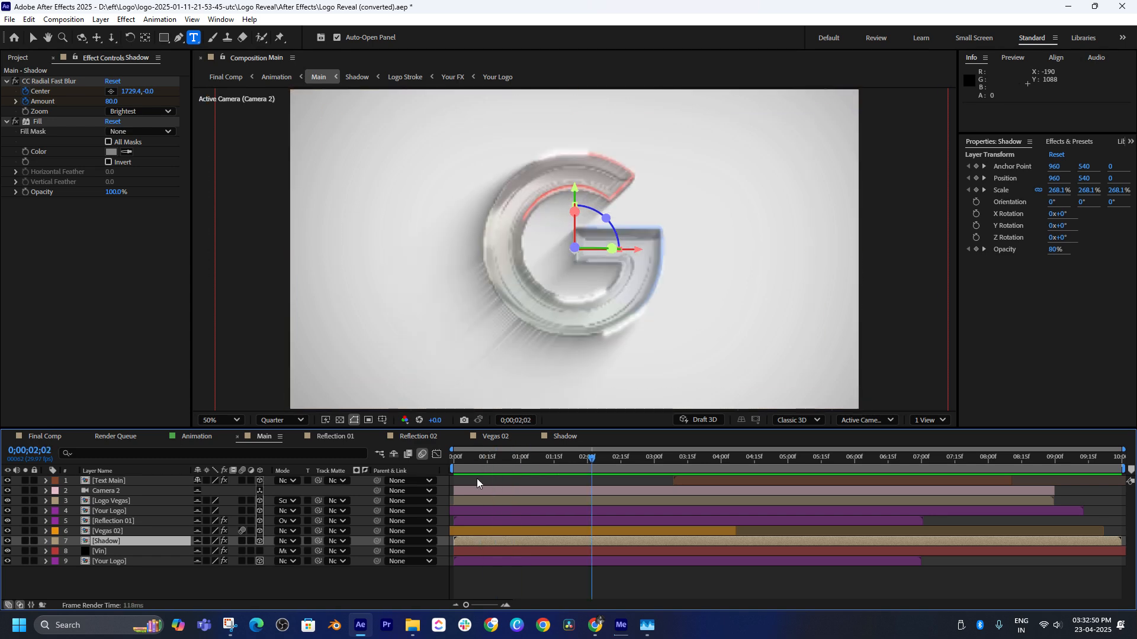
key(space)
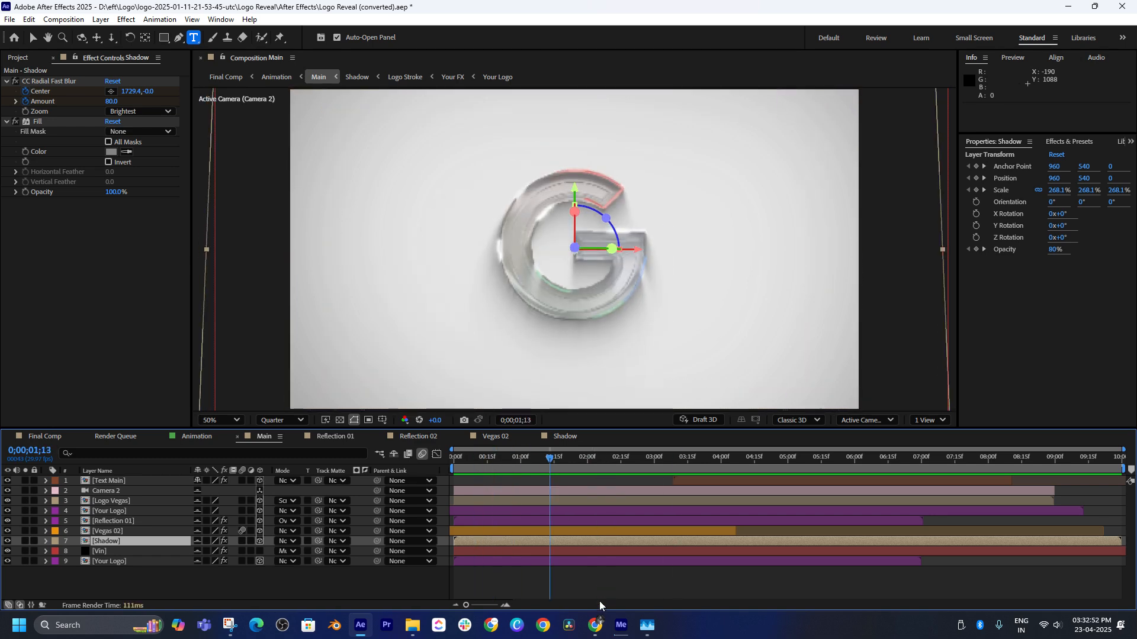
Check the encoding progress in Adobe Media Encoder, and back in After Effects preview the Main composition from 0:00:00:00
click(620, 631)
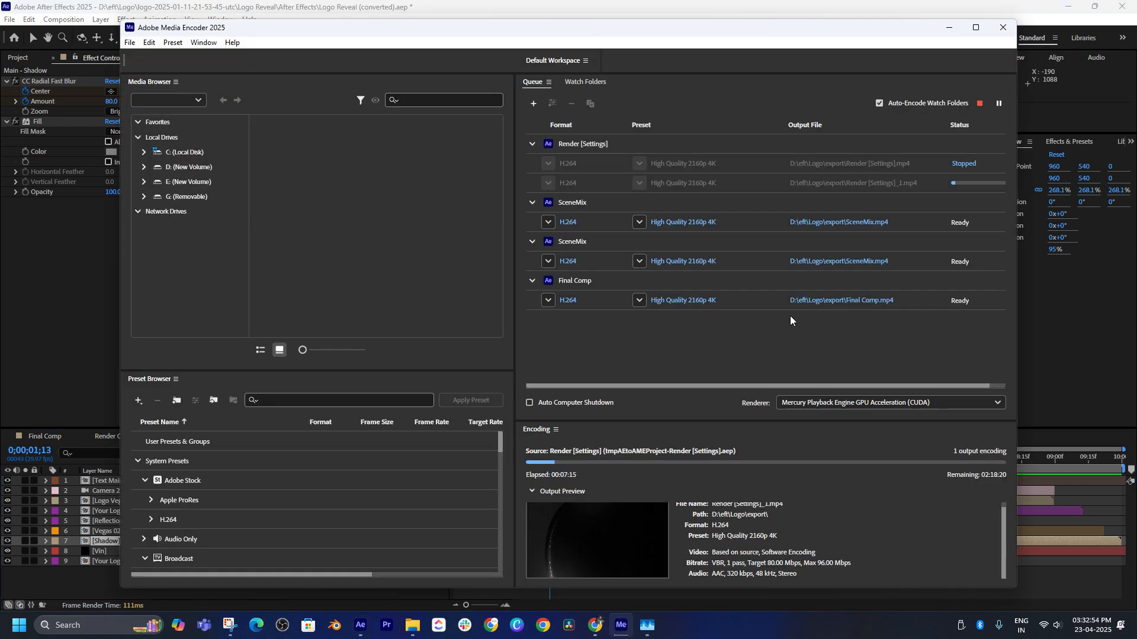
click(952, 27)
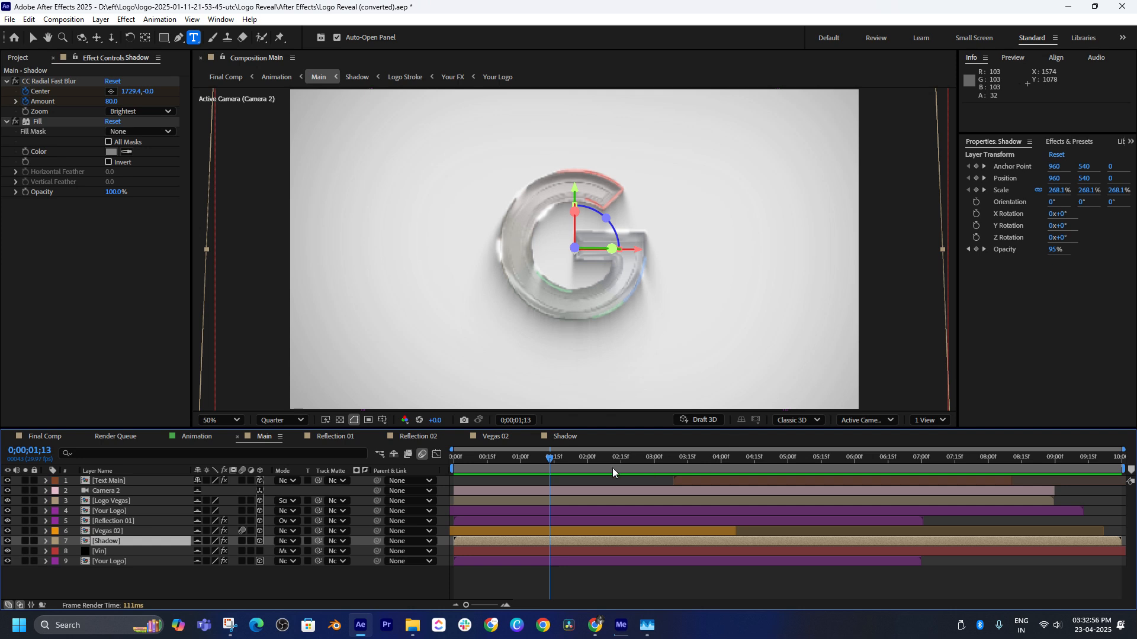
drag(557, 463, 455, 471)
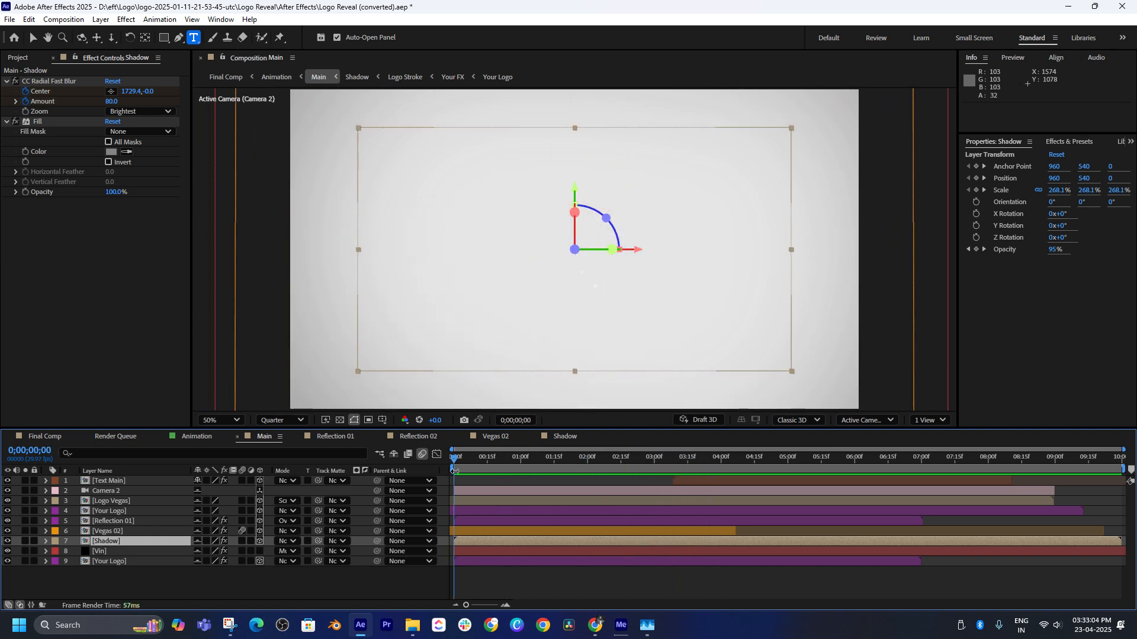
key(space)
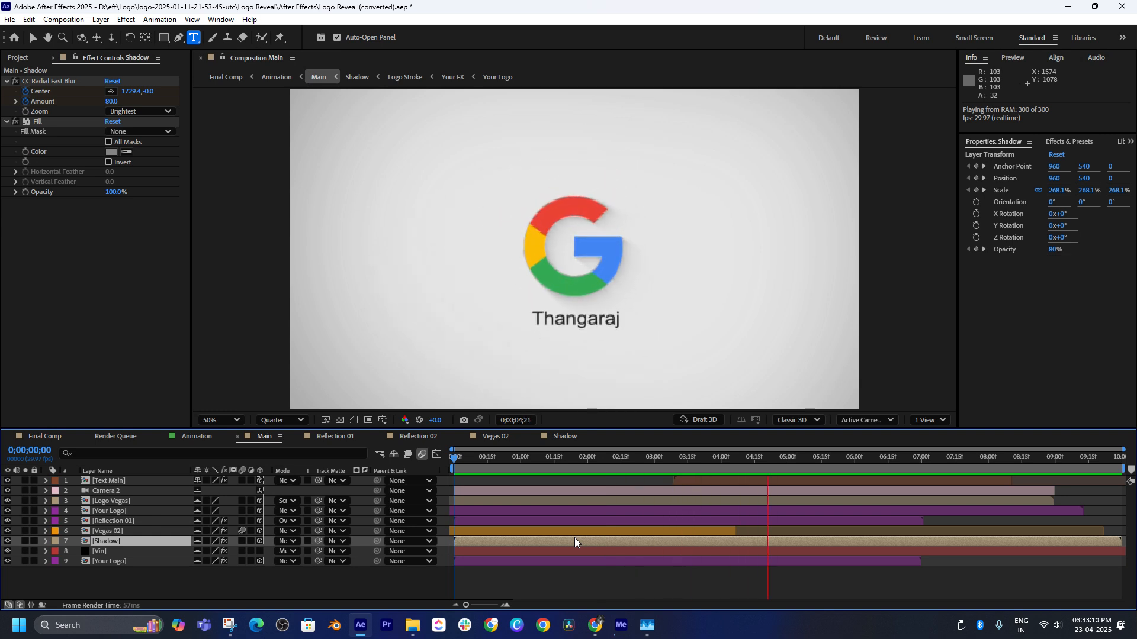
key(ctrl+shift+h)
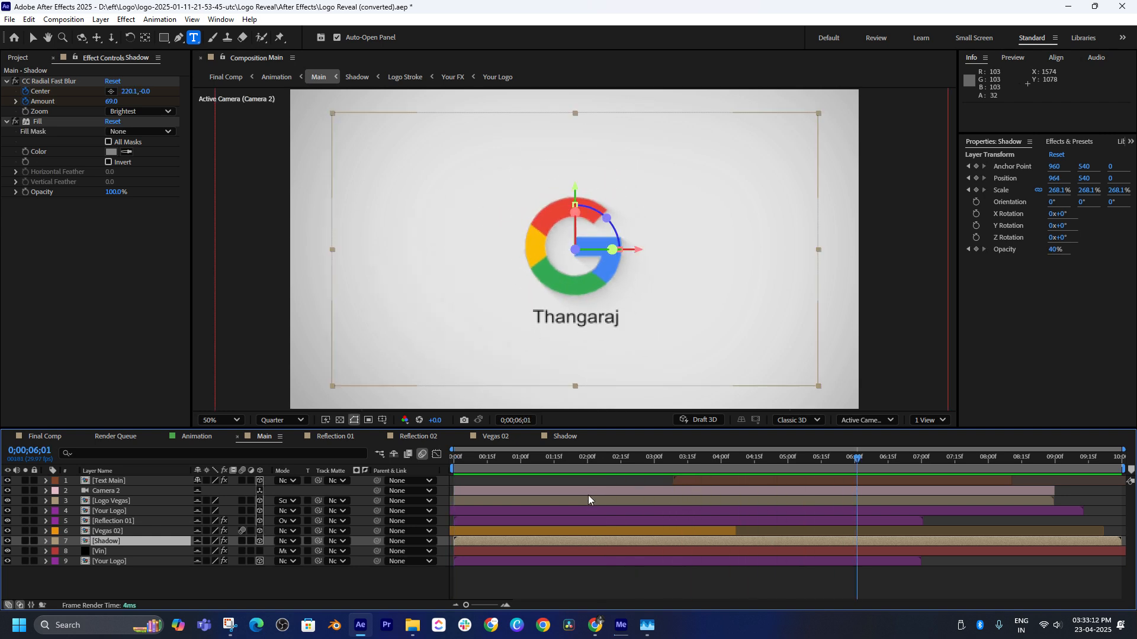
Add the Main composition to the render queue and start rendering it to Main.mp4
key(ctrl+m)
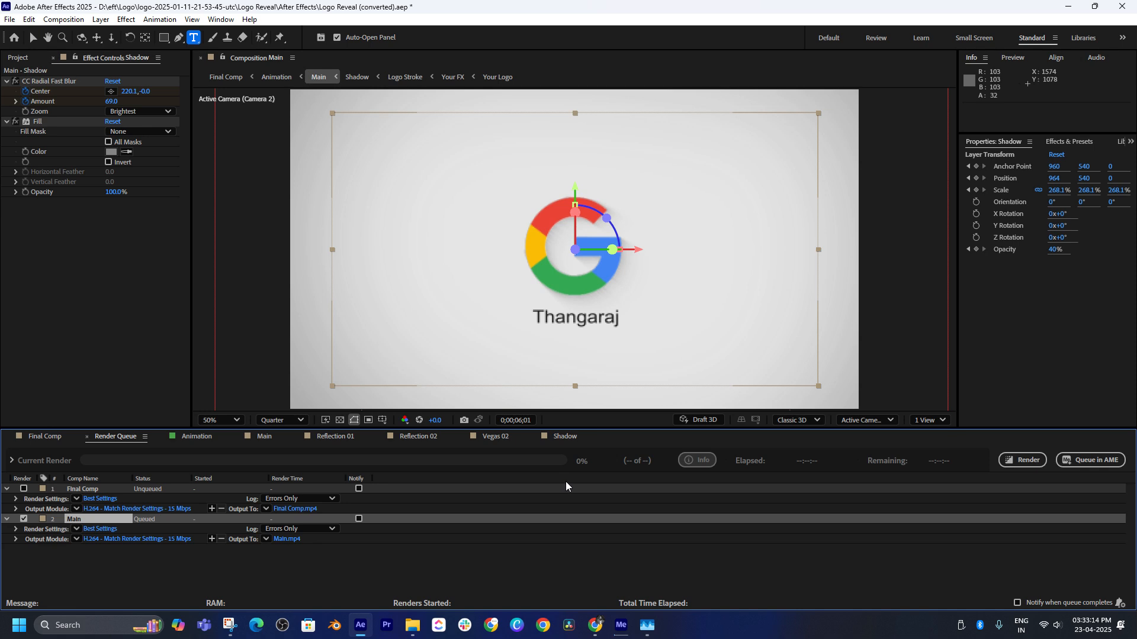
click(1033, 461)
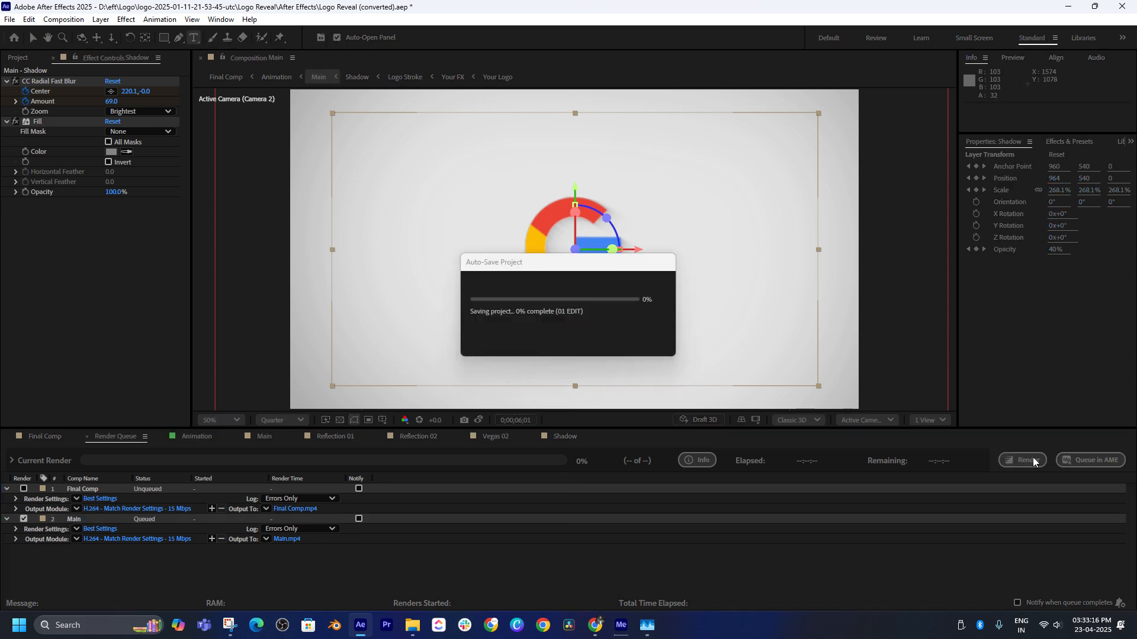